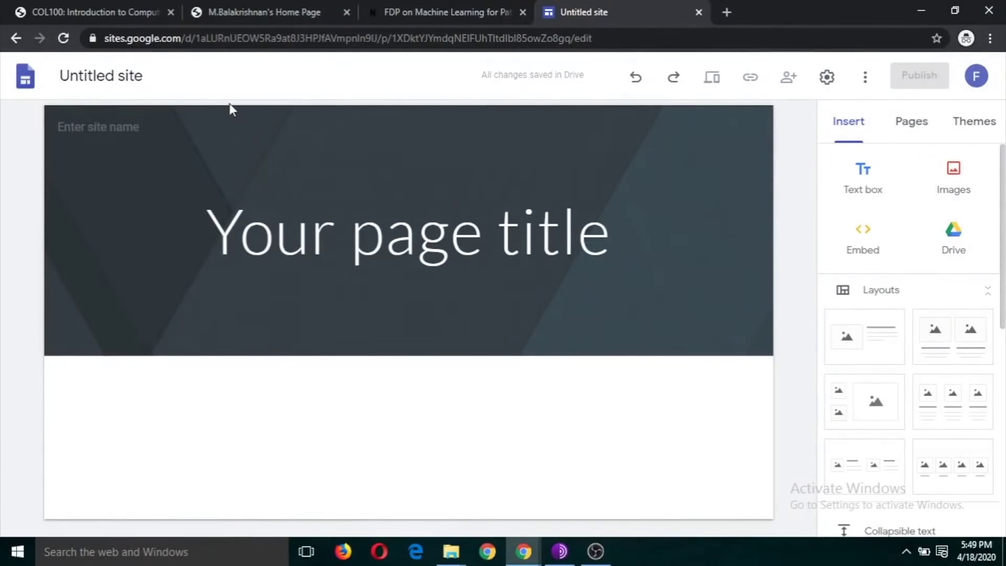
Name the untitled site 'Profile' in the top-left site name field.
click(160, 77)
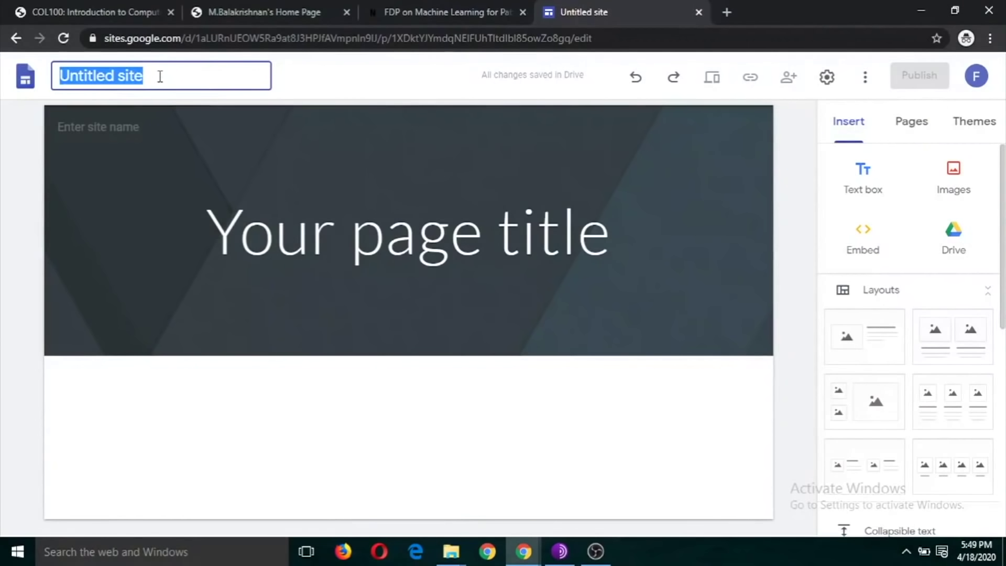
text(Profile)
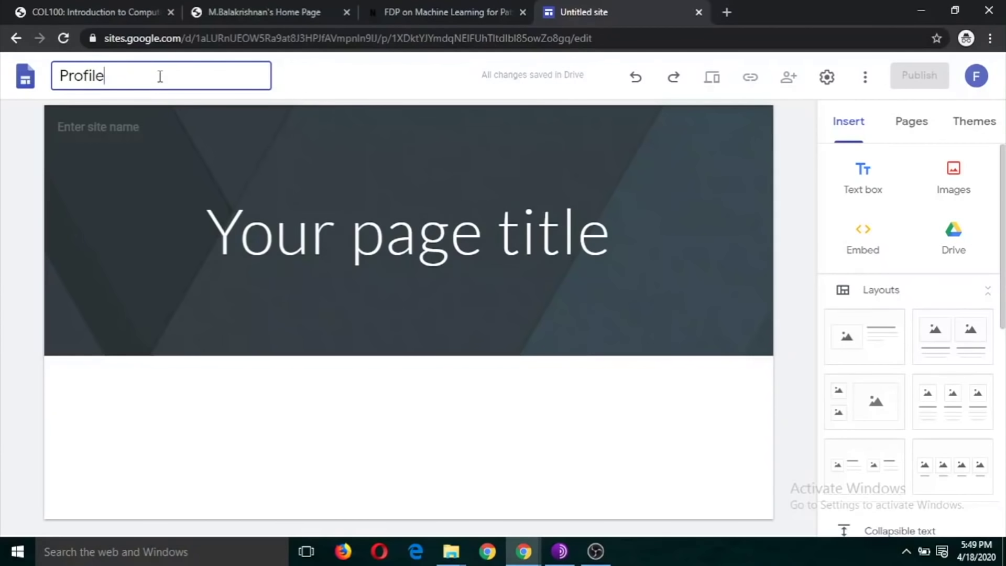
click(543, 440)
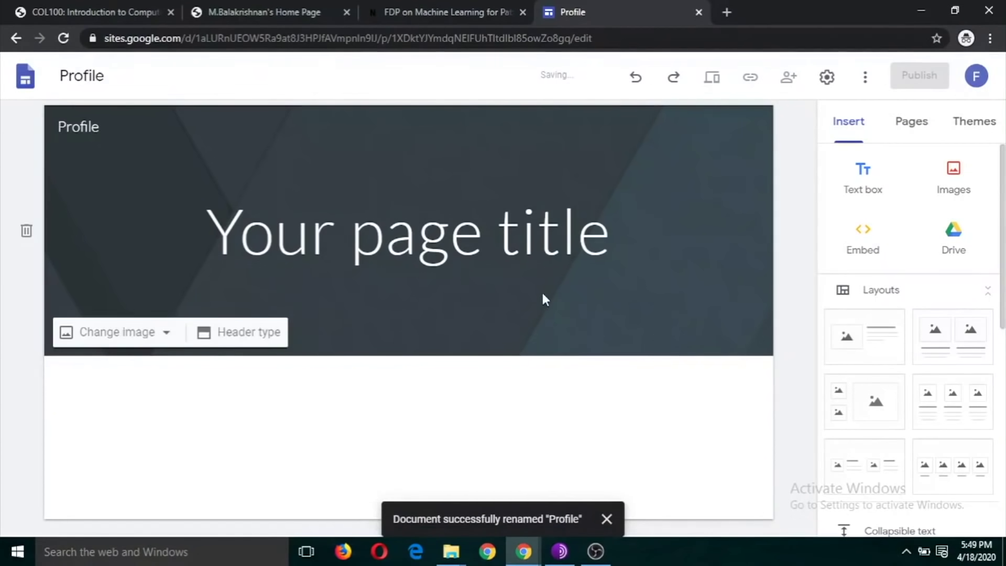
click(577, 231)
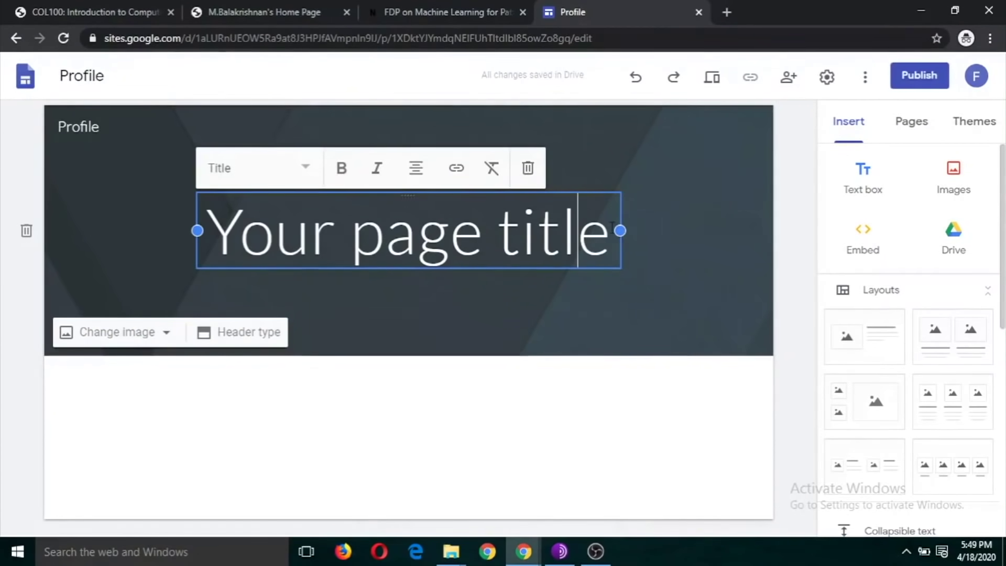
Replace 'Your page title' with the owner's full name in bold Title style.
triple_click(609, 232)
text(Ni)
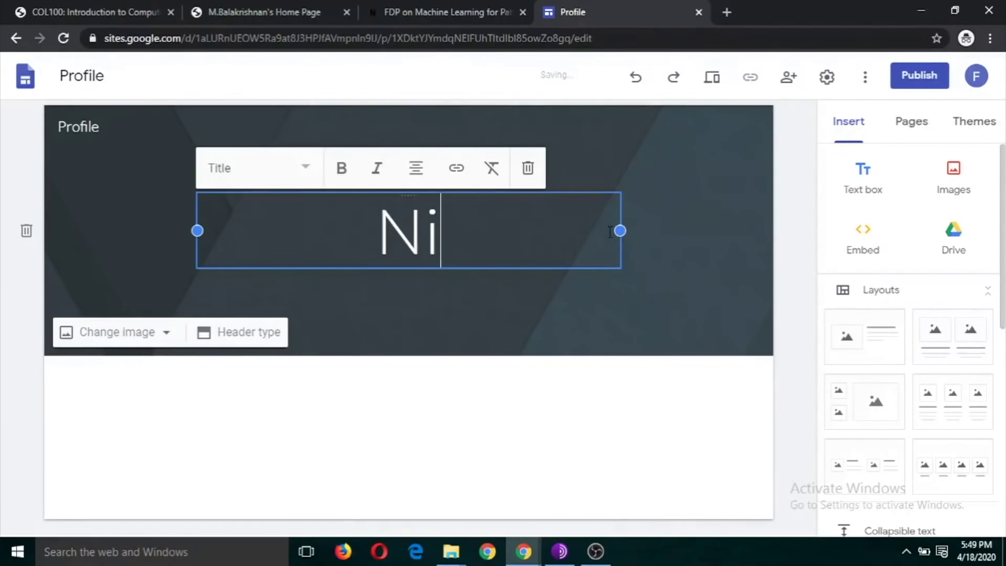
text(khil Rajput)
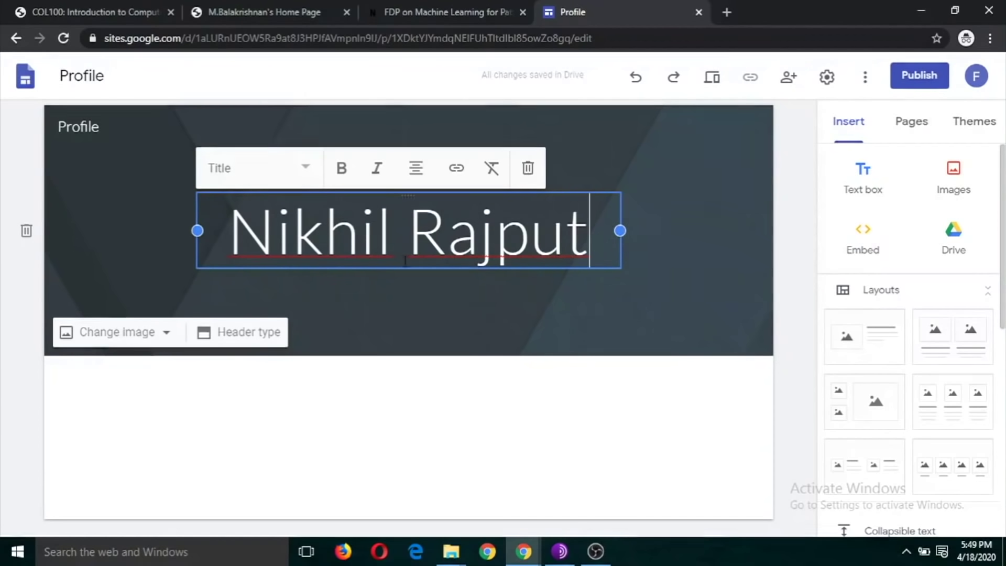
click(305, 168)
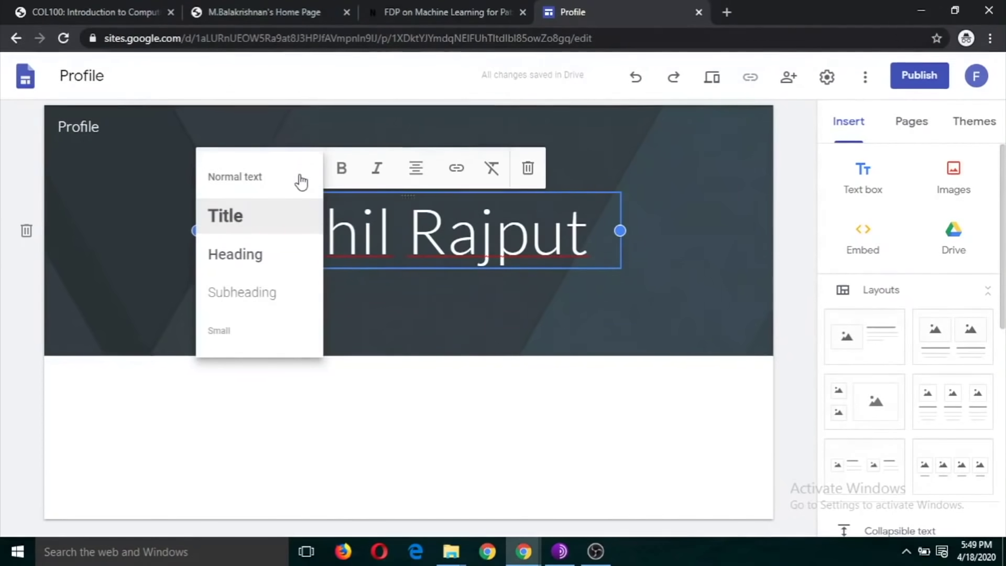
click(252, 258)
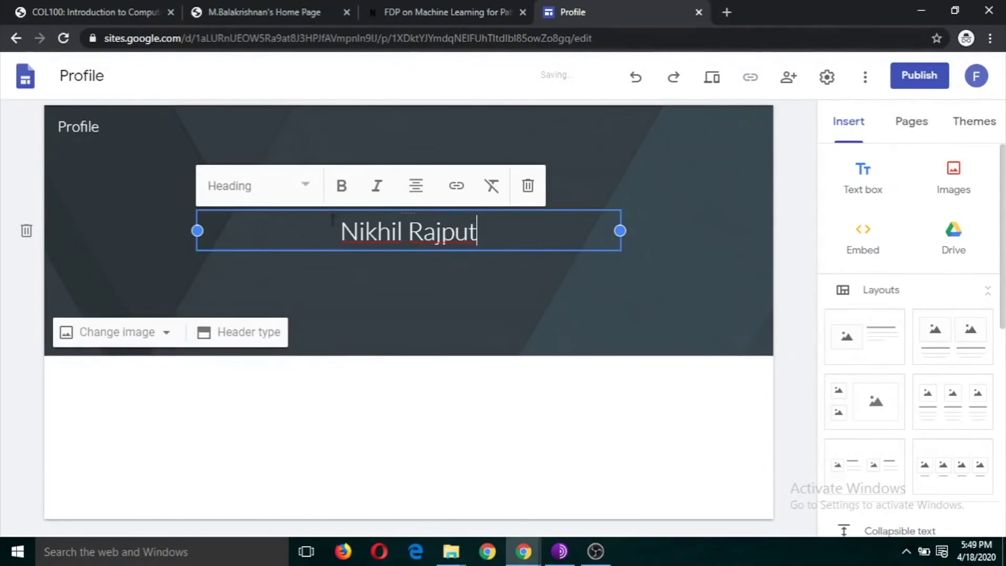
click(307, 190)
click(239, 234)
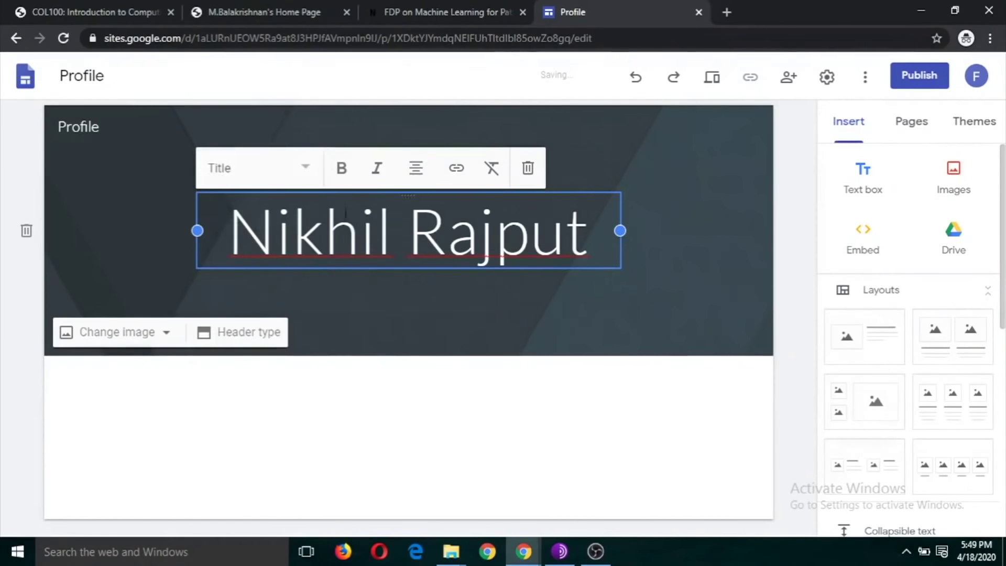
click(341, 168)
drag(239, 230, 589, 233)
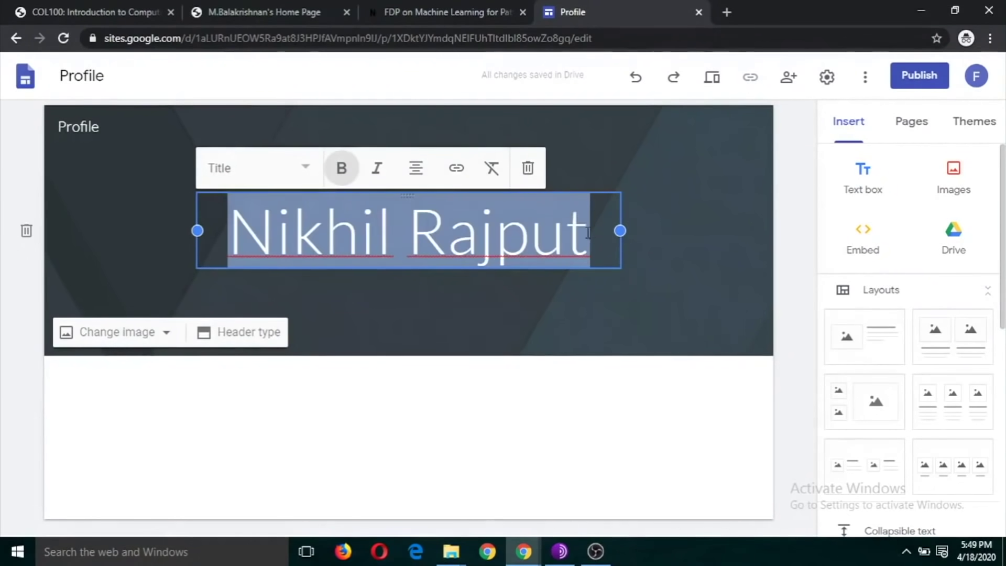
click(347, 178)
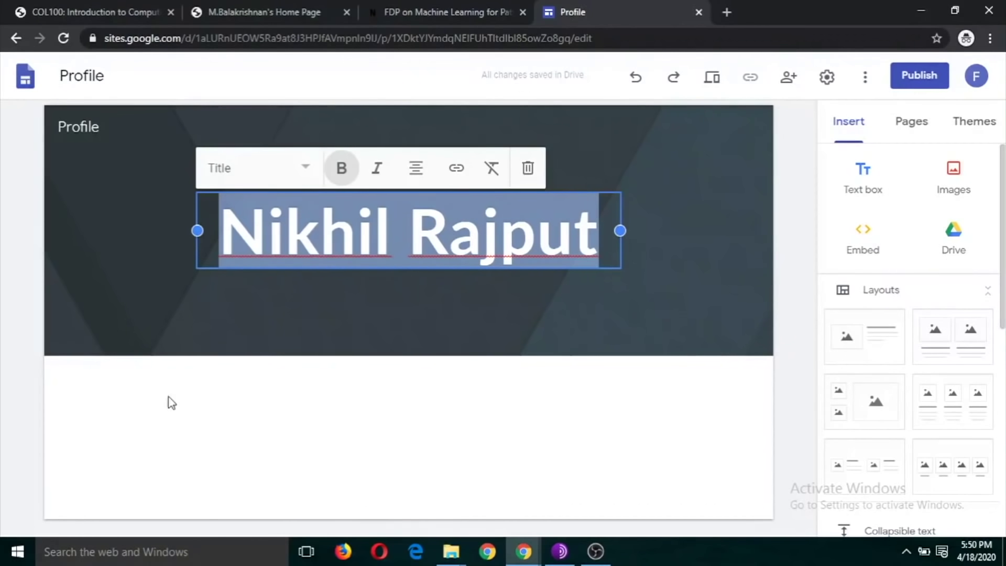
click(363, 400)
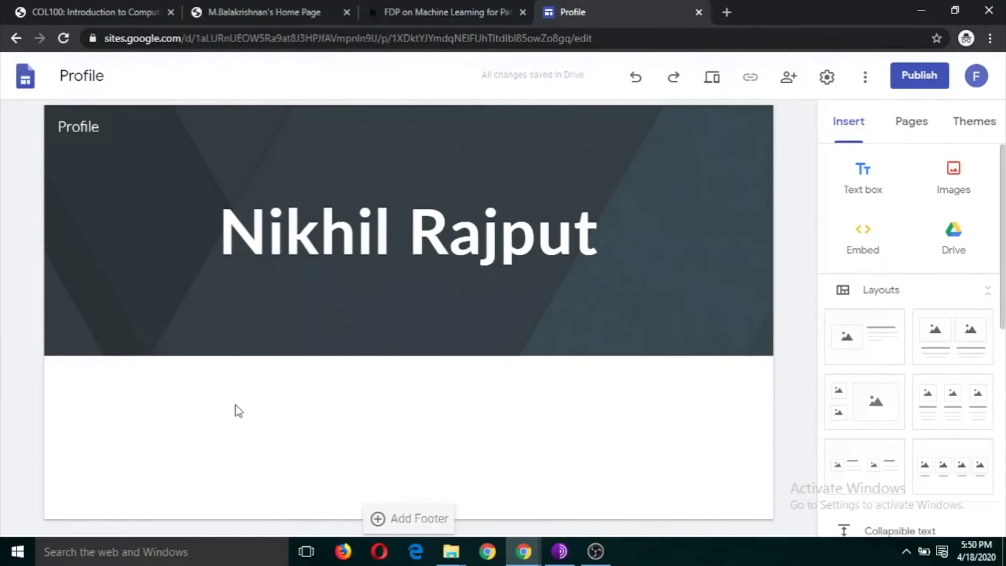
mouse_move(493, 290)
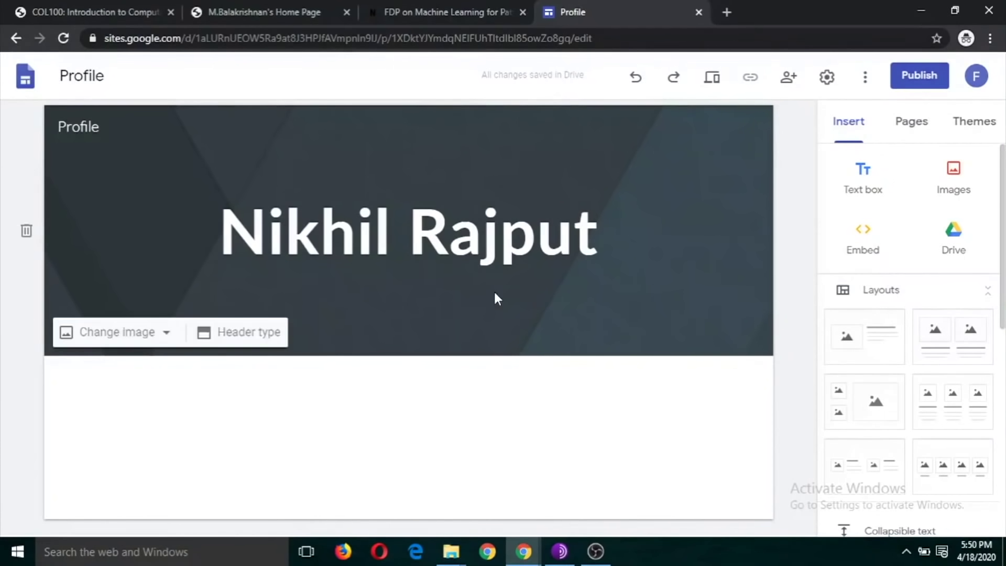
Upload cat.4001 from the Desktop as an image in the page body.
click(953, 178)
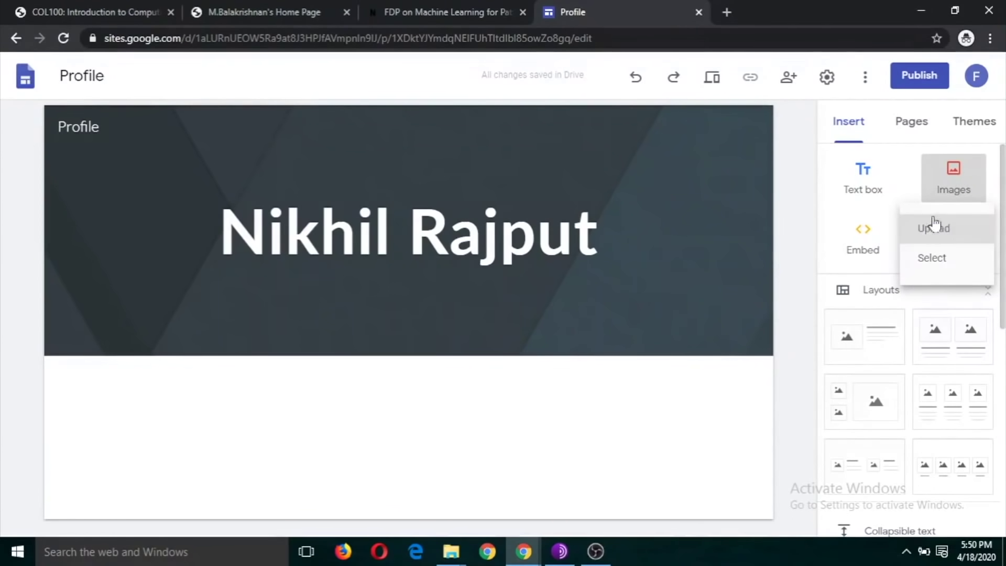
click(932, 230)
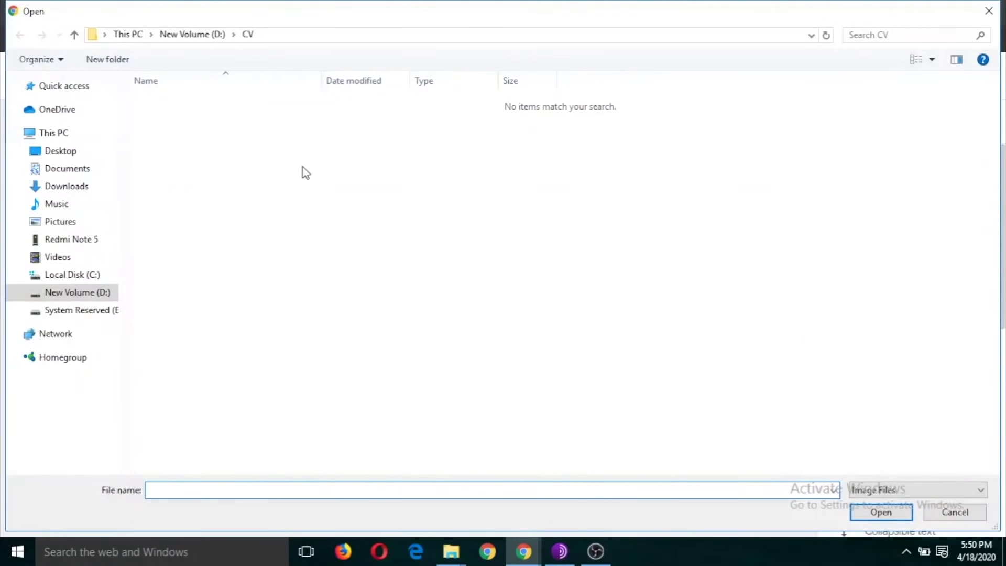
click(60, 152)
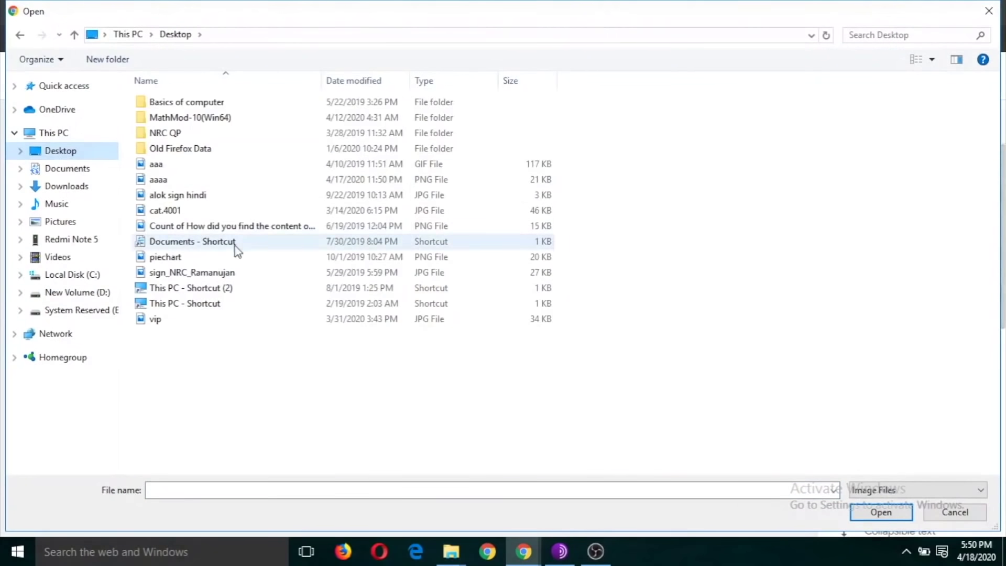
click(159, 210)
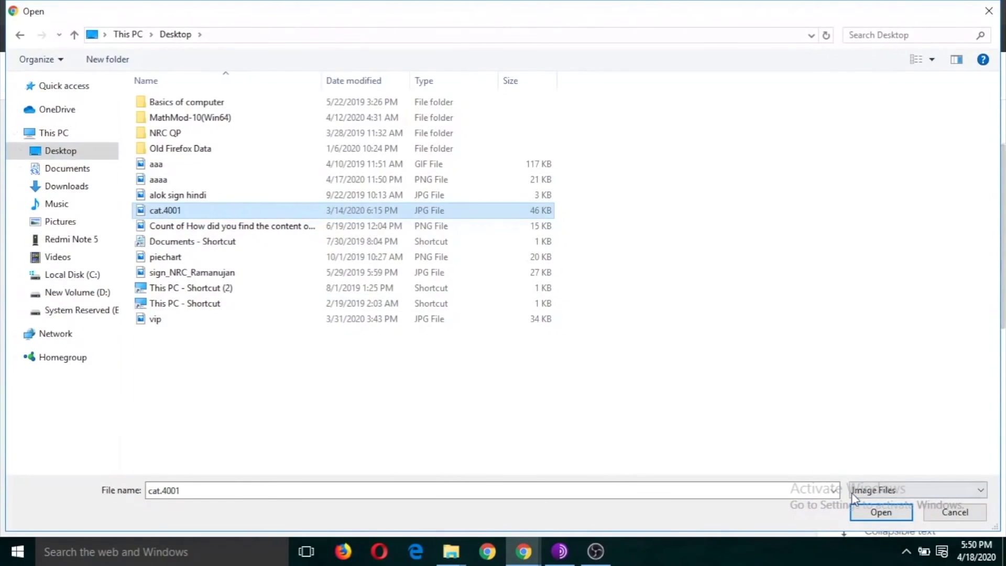
click(884, 515)
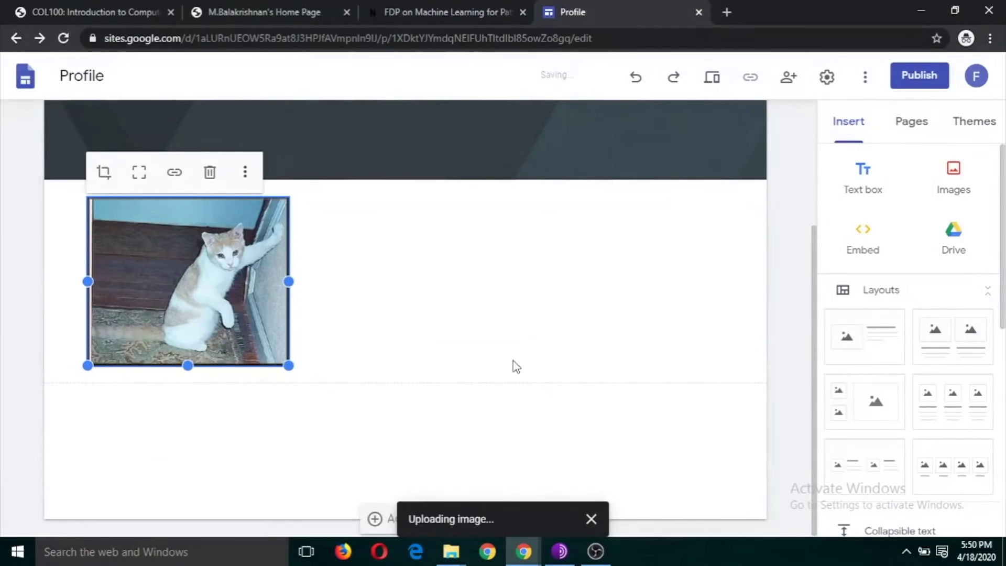
Resize the cat photo to a thumbnail and insert a blank text box below it.
drag(288, 365, 180, 313)
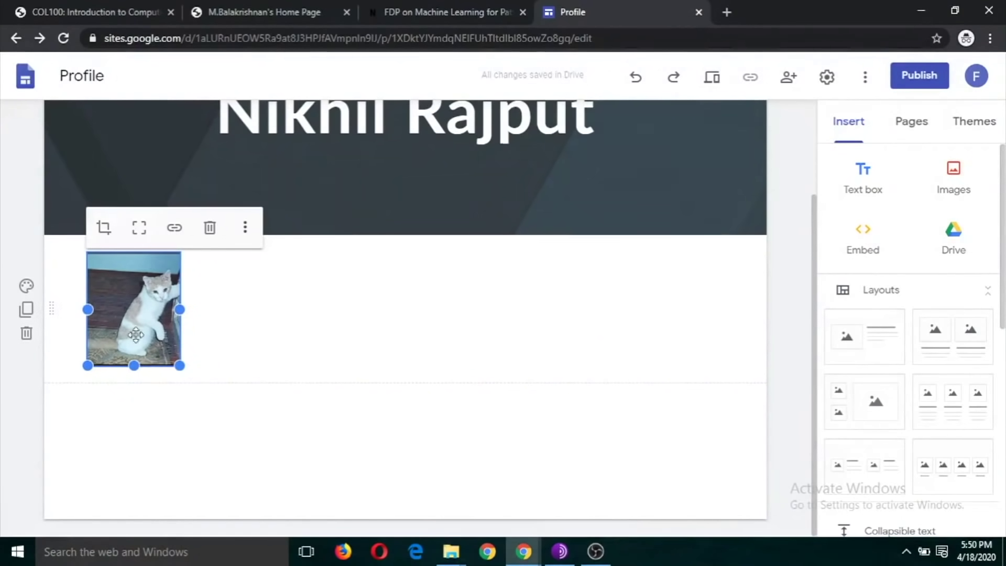
click(282, 307)
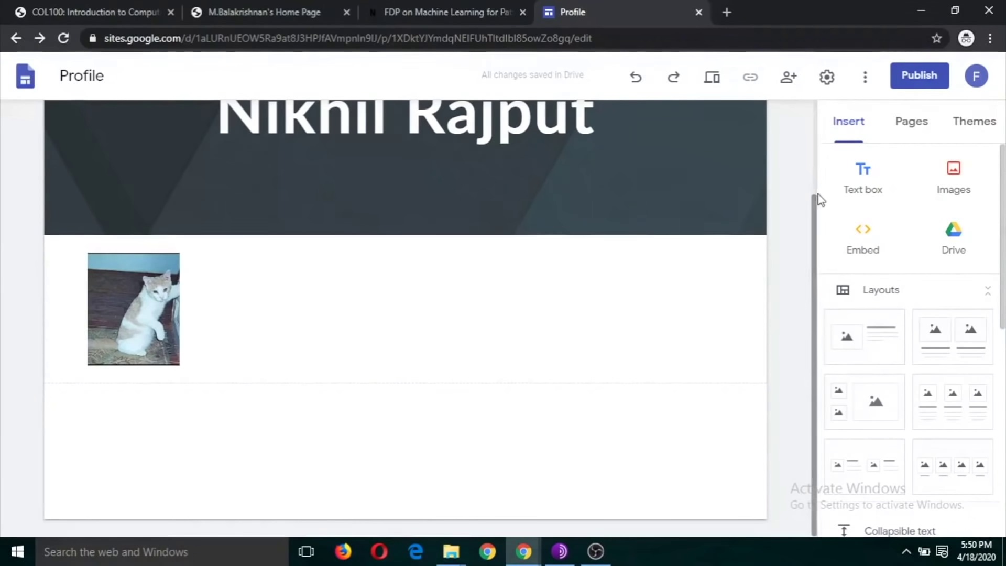
click(867, 176)
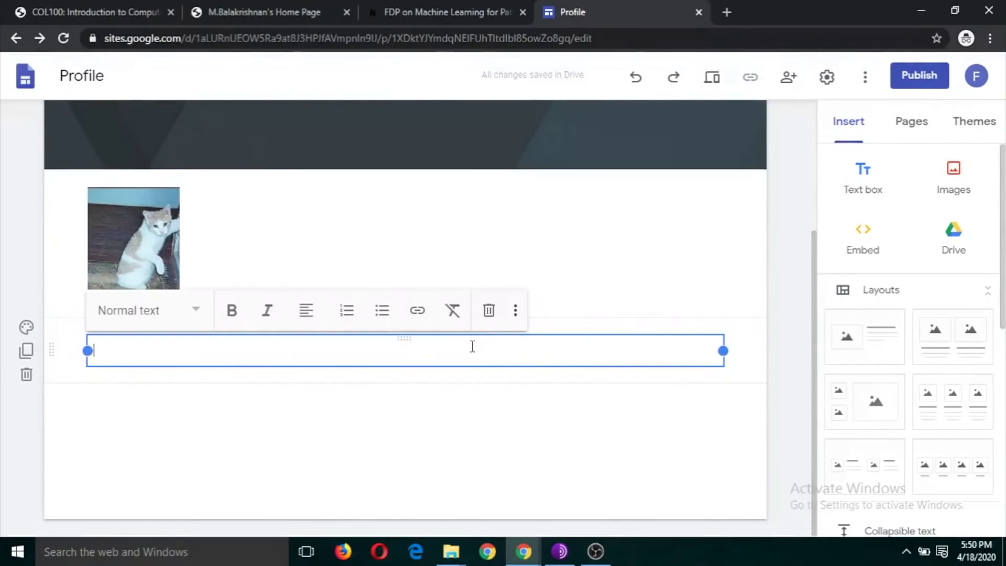
Type 'Teaching' followed by bullets 'Discrete Mathematics' and 'Computer Architecture'.
text(Teach)
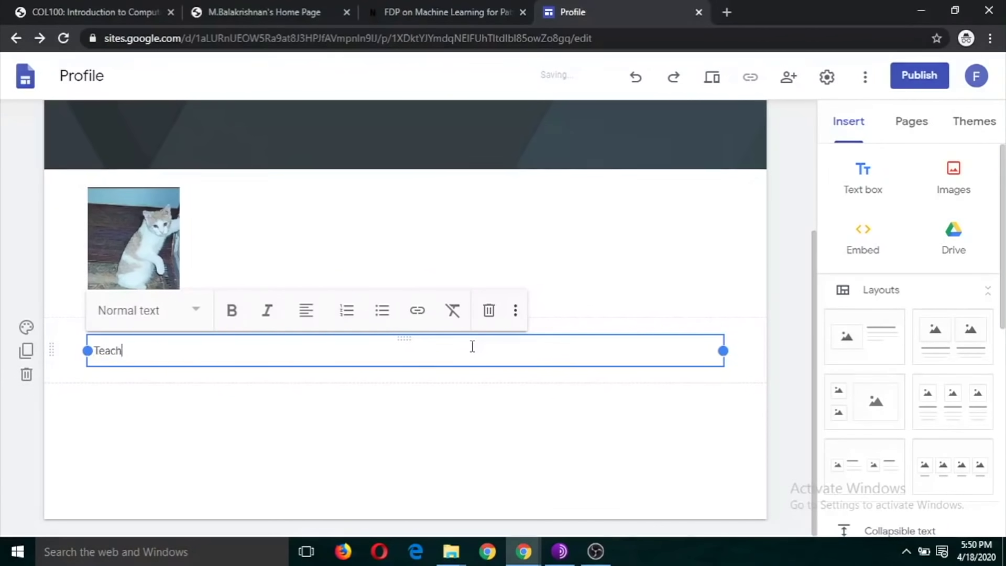
text(ing)
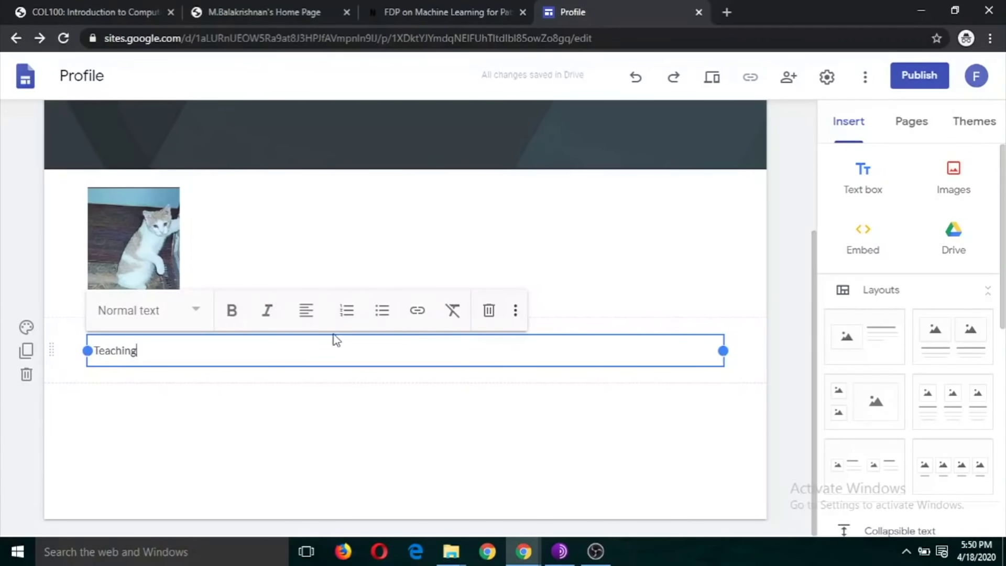
key(Return)
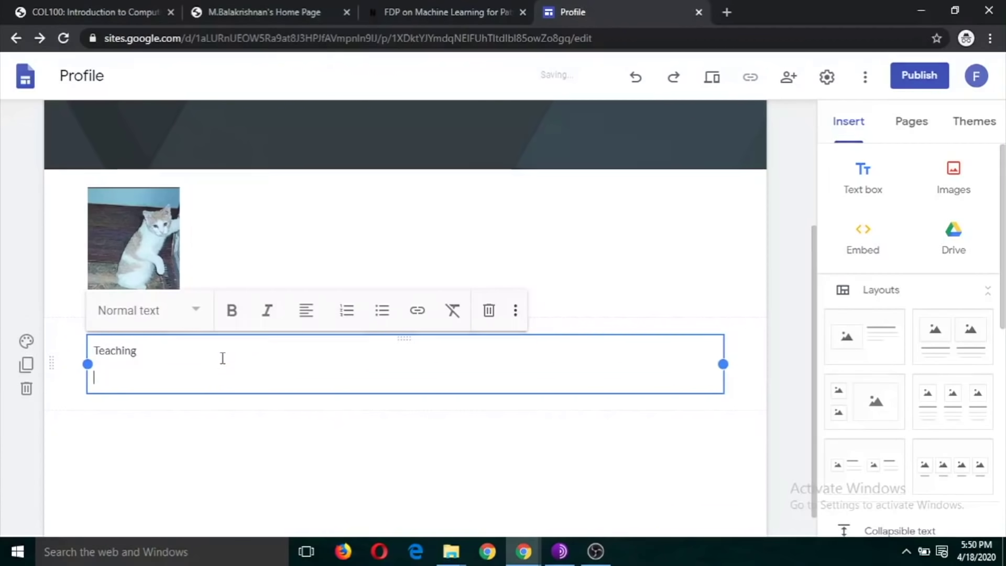
click(388, 318)
text(Di)
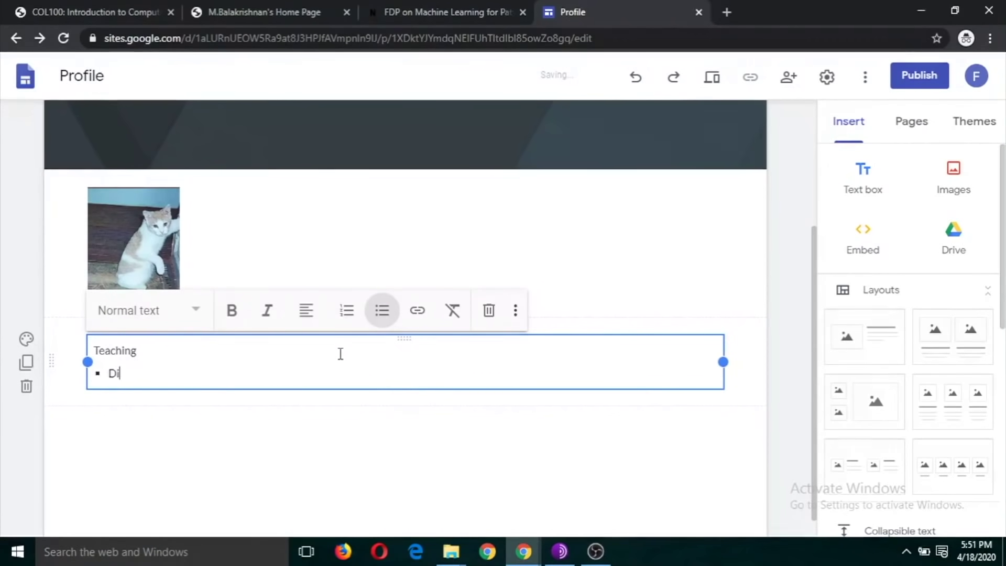
text(screte Mathematics)
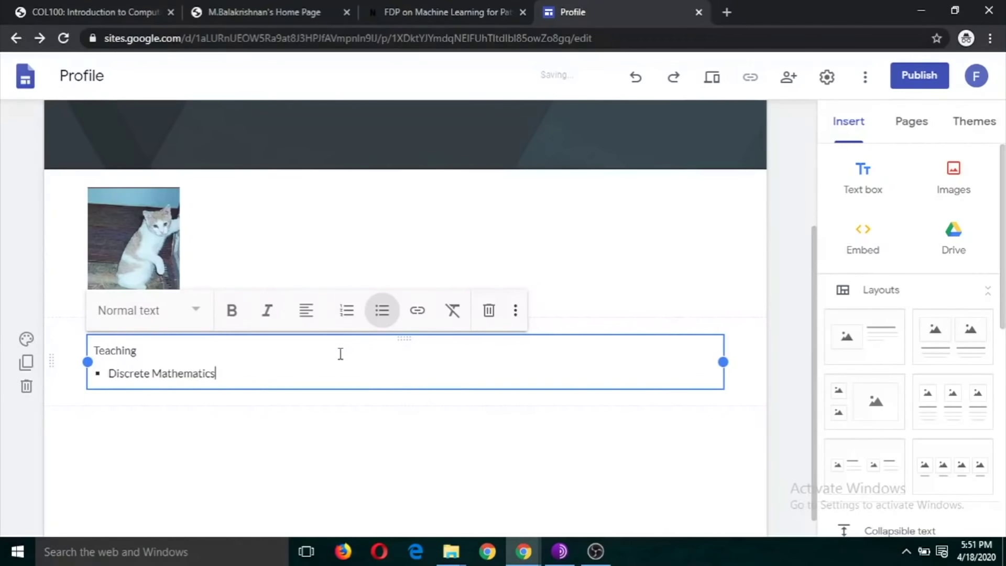
key(Return)
text(Computer A)
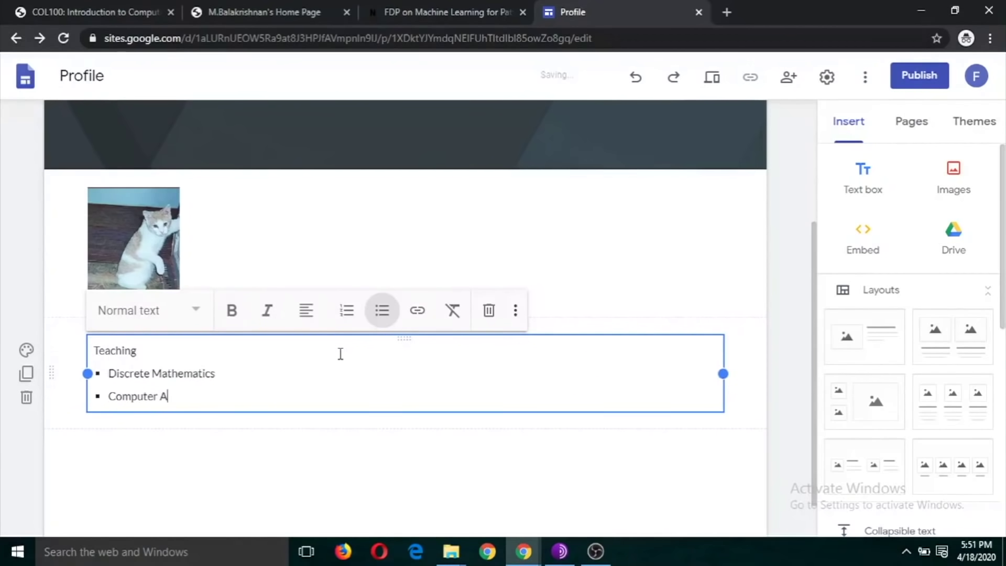
text(rchitecture)
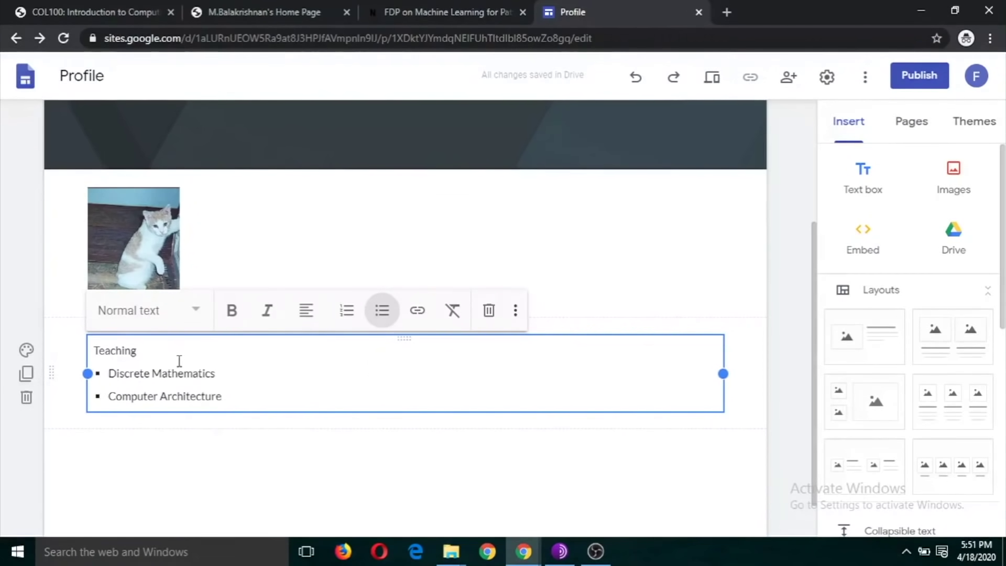
Format the word 'Teaching' as a Heading and finish editing the text box.
drag(139, 351, 94, 350)
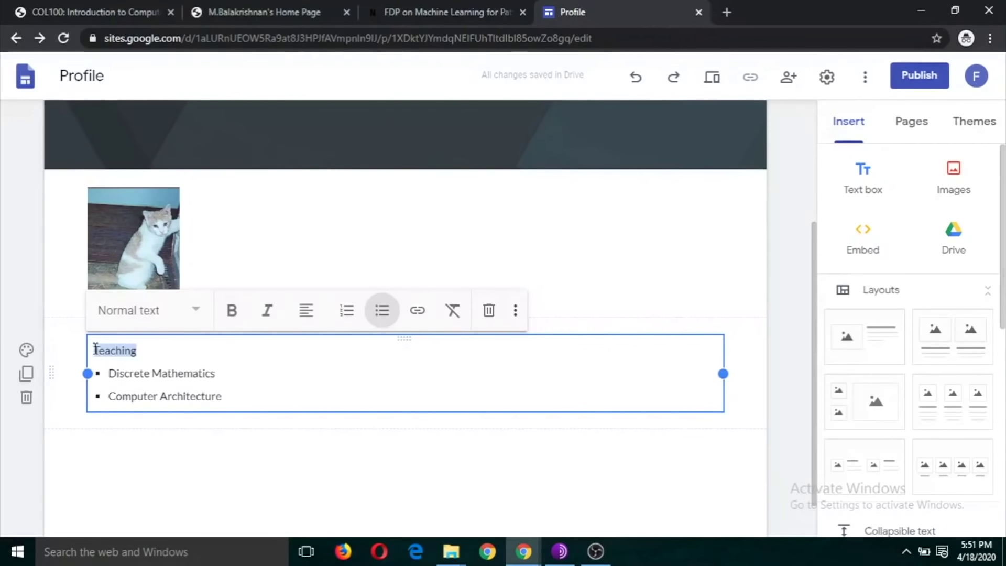
click(194, 317)
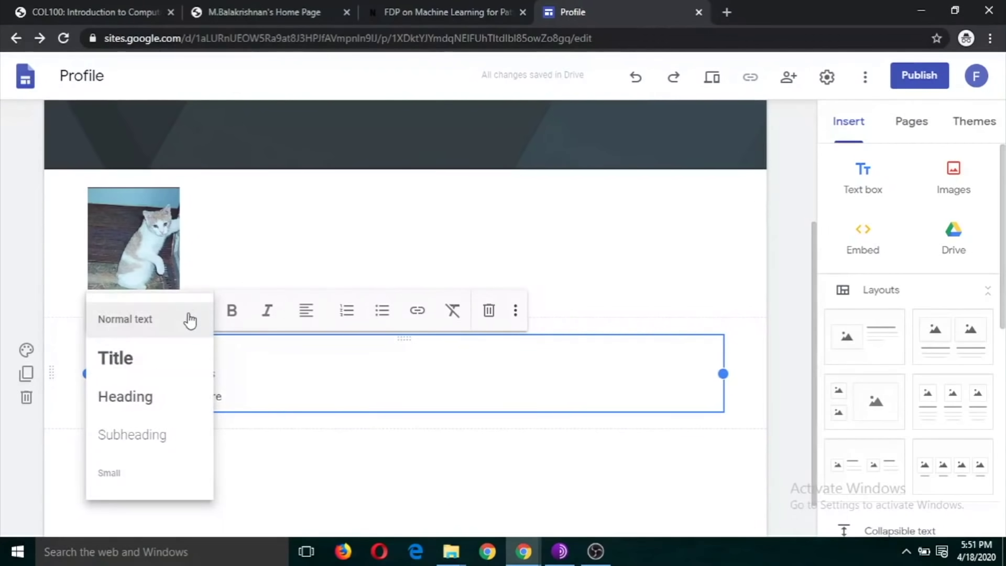
click(140, 394)
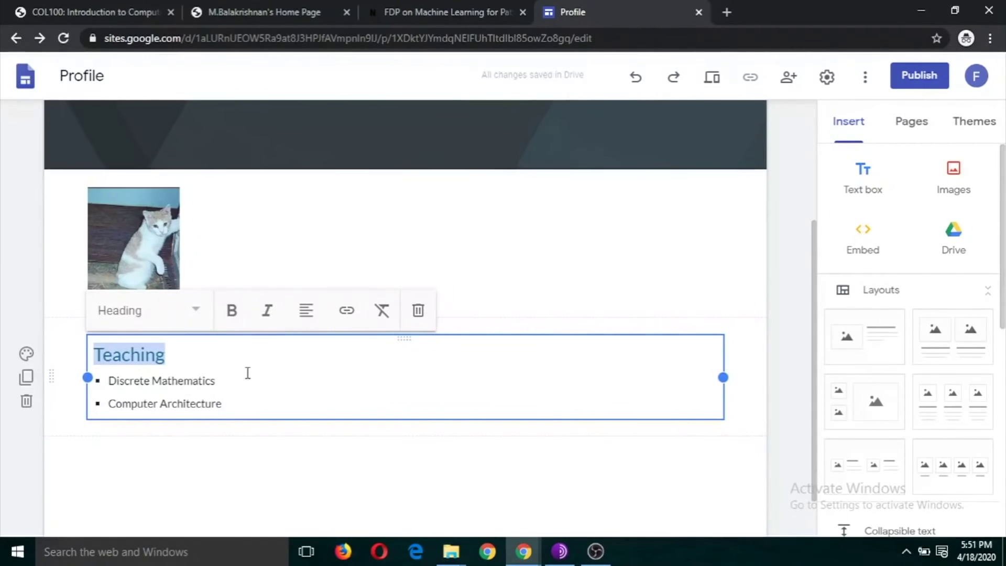
click(258, 384)
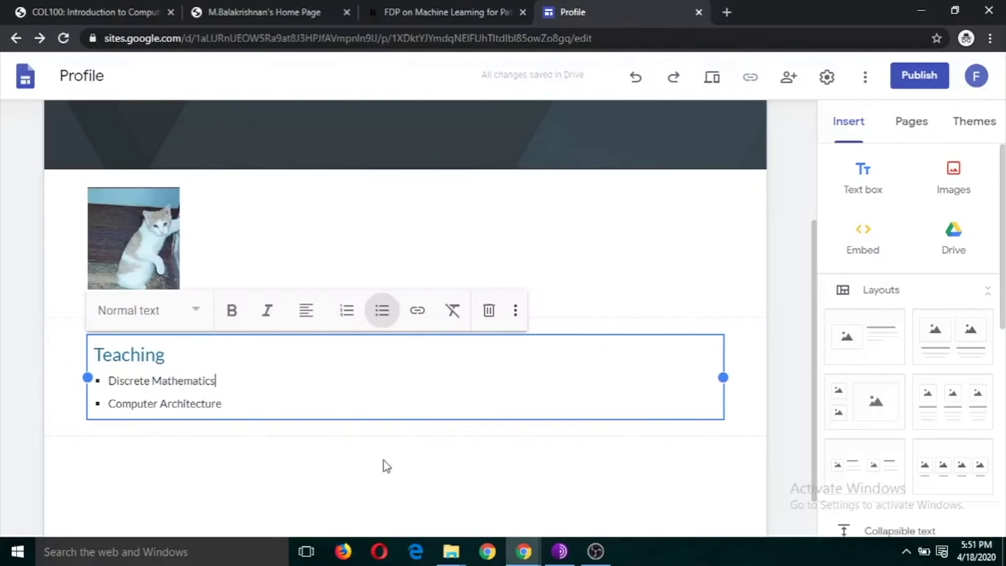
click(328, 486)
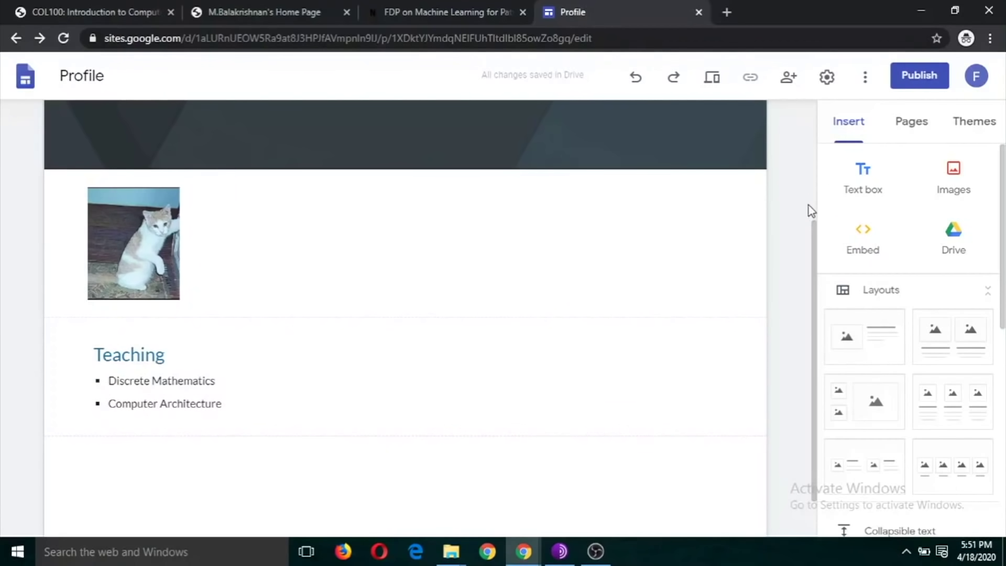
mouse_move(1003, 202)
mouse_down()
mouse_move(1003, 217)
mouse_move(1004, 204)
mouse_up()
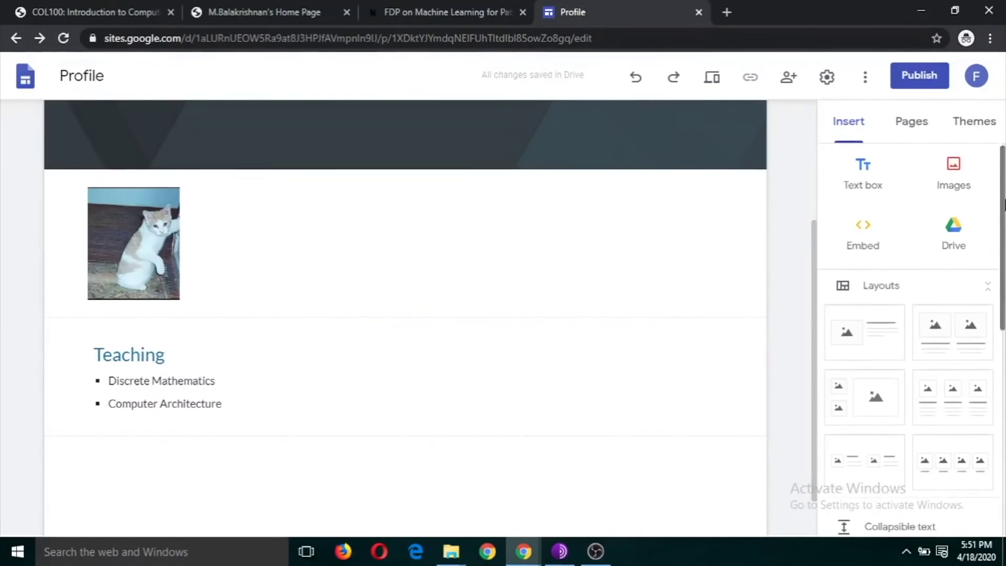
Add a text box titled 'Research' with a numbered list started beneath it.
click(864, 180)
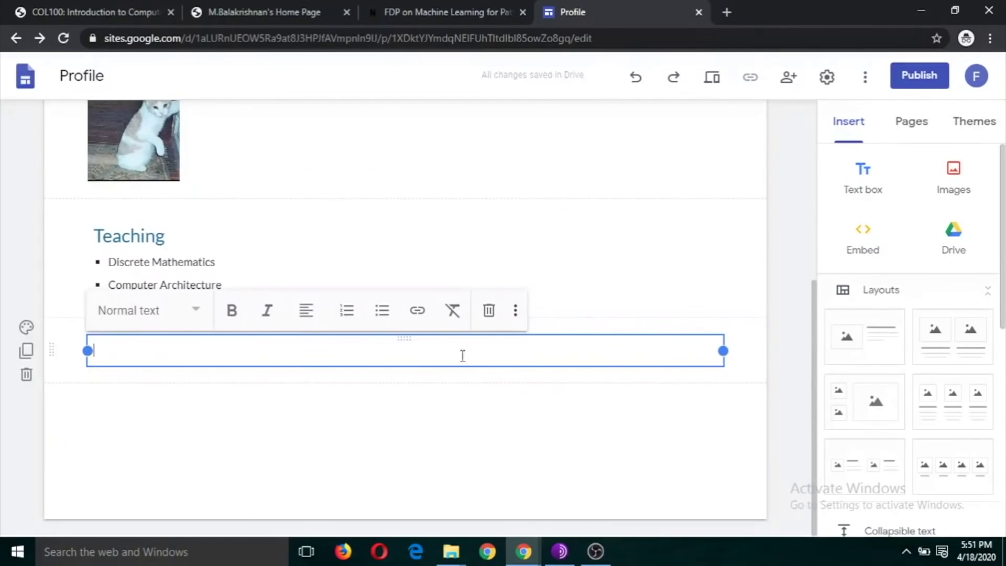
text(Rese)
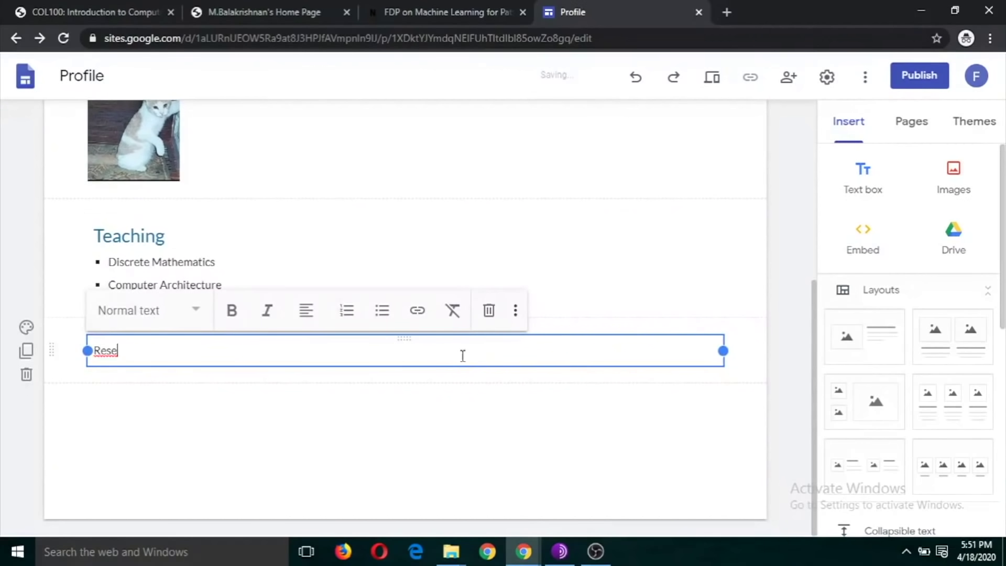
text(arch)
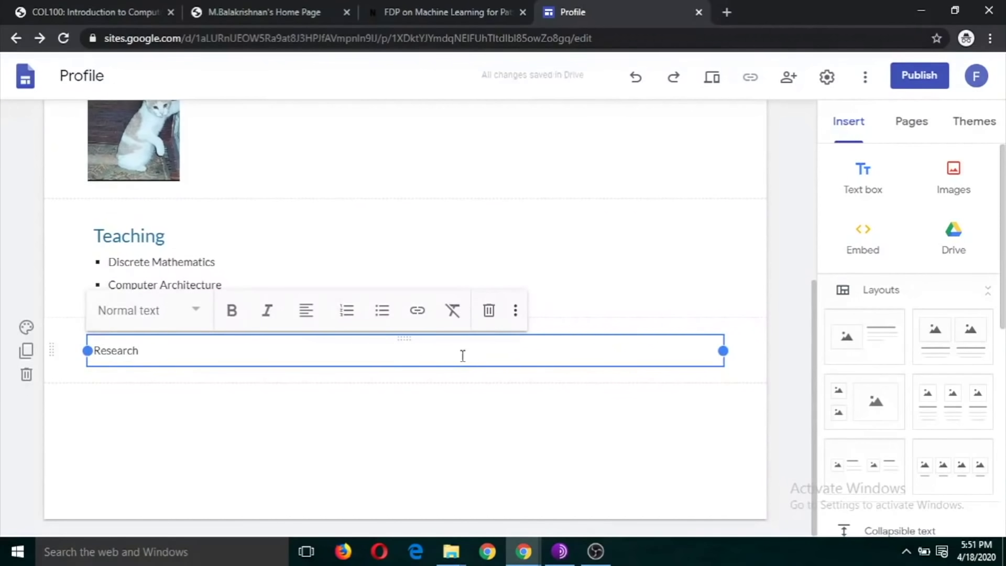
key(Return)
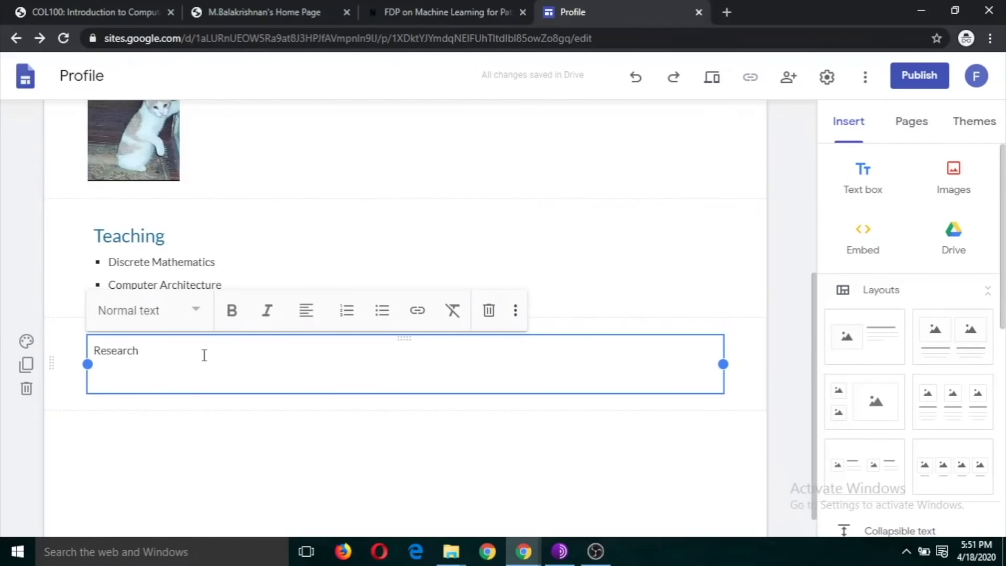
click(346, 313)
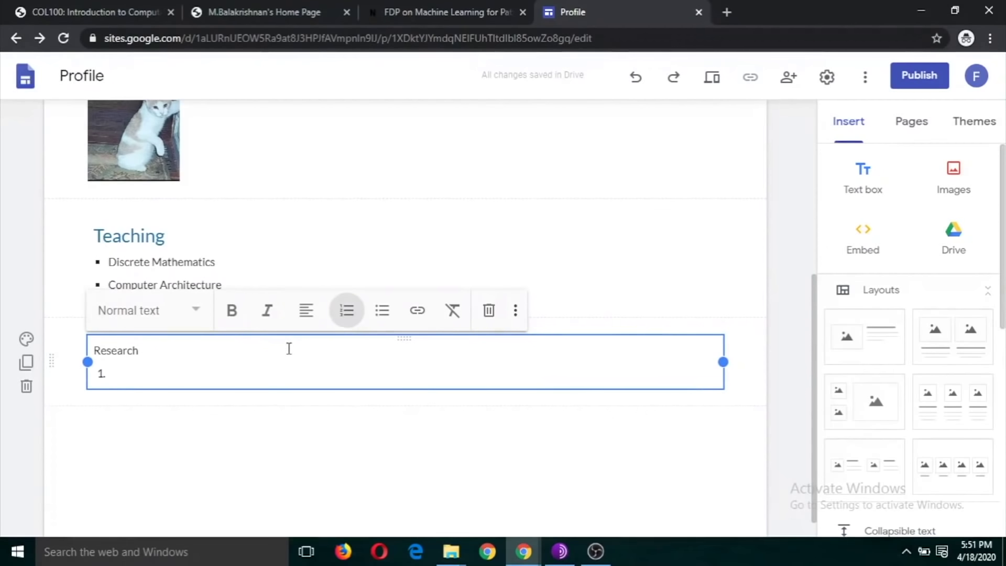
Enter numbered items 'A survey on MOOCs, Journal of education technology' and 'dfs'.
text(S)
text( survey o)
text(n Ma)
key(BackSpace)
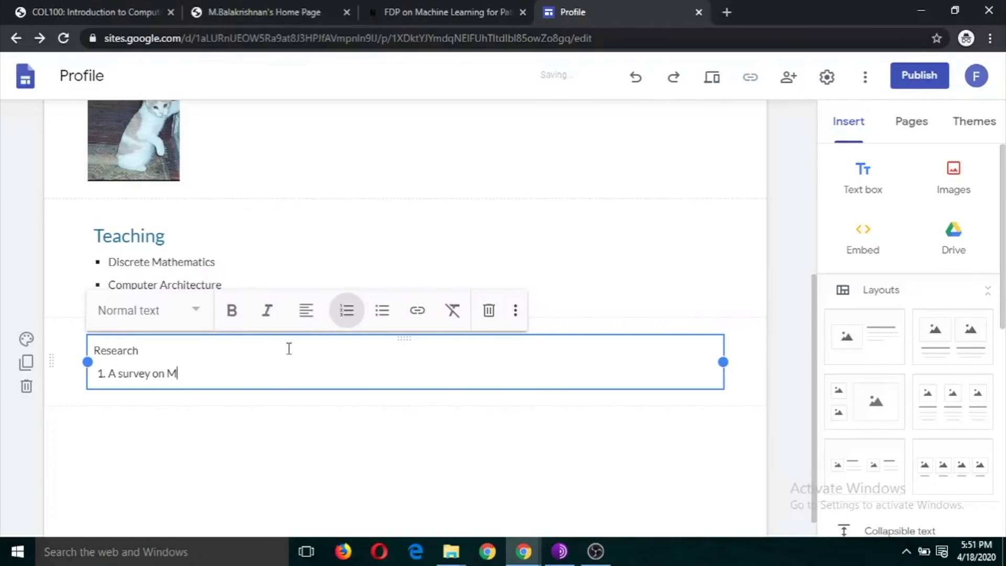
text(OOCs)
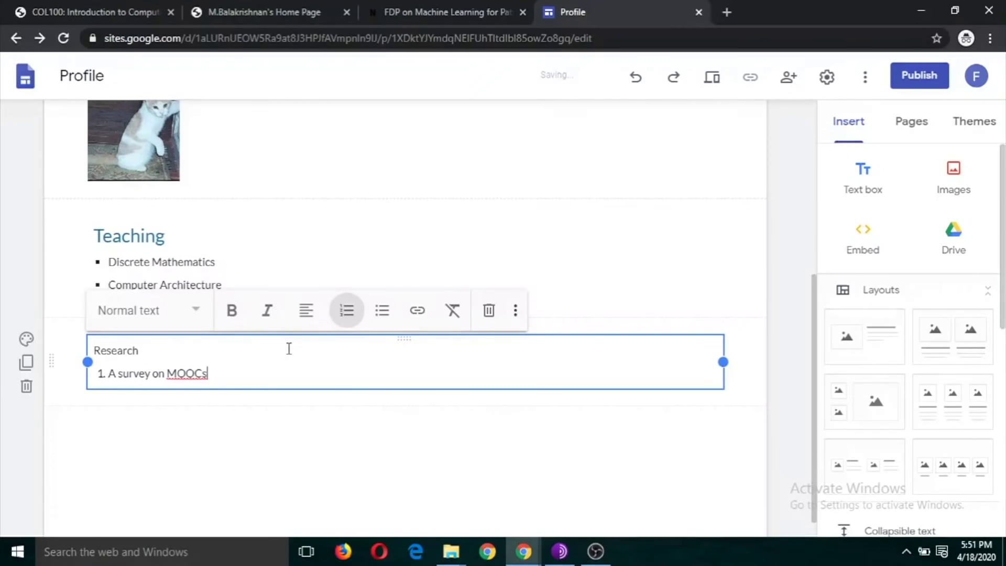
text(. Jour)
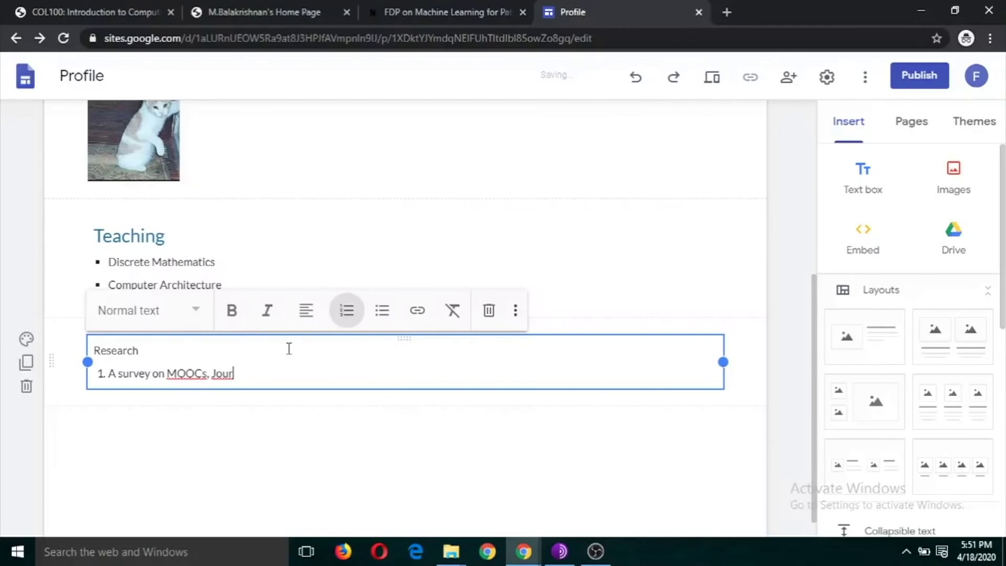
text(nal of education technology)
key(Return)
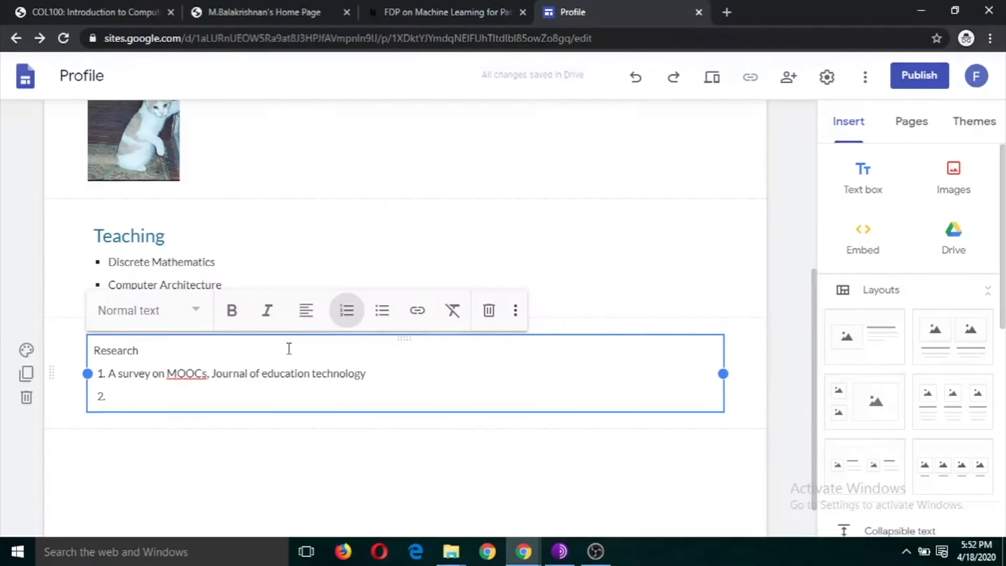
text(dfs)
key(Return)
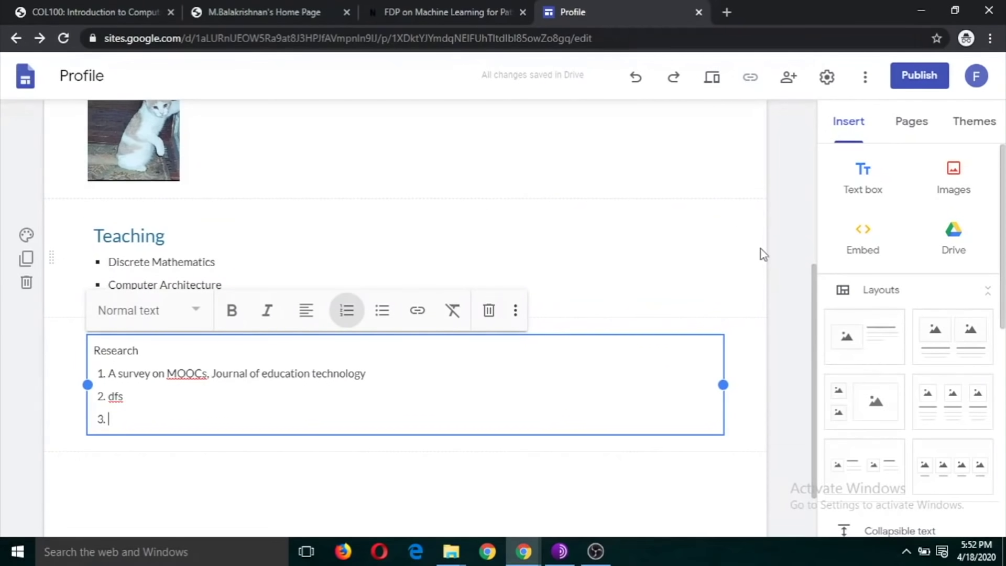
scroll(814, 311, down, 1)
click(813, 312)
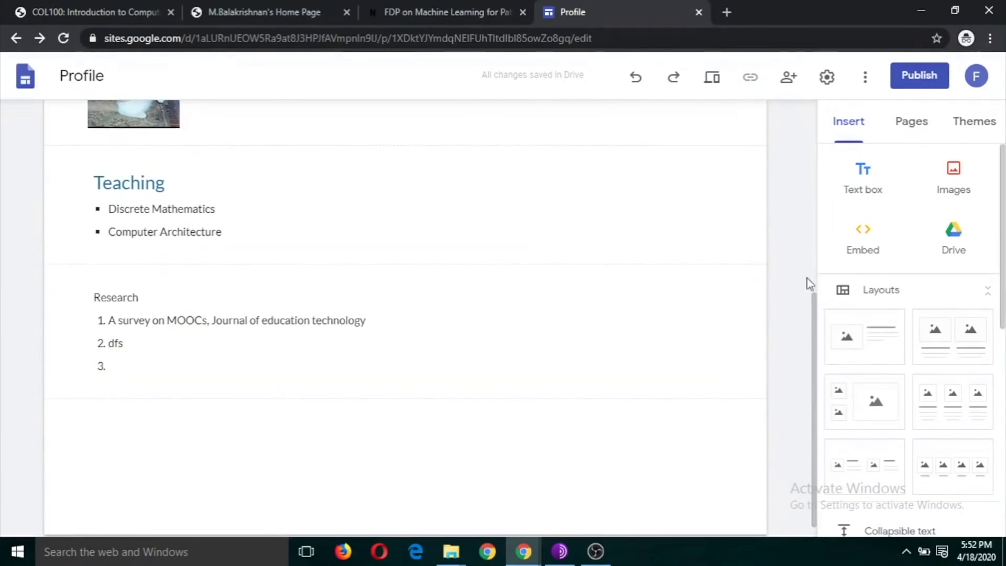
Add an 'Educational Qualification' text box with bullets 'PhD from JNU' and 'M.Tech'.
click(863, 181)
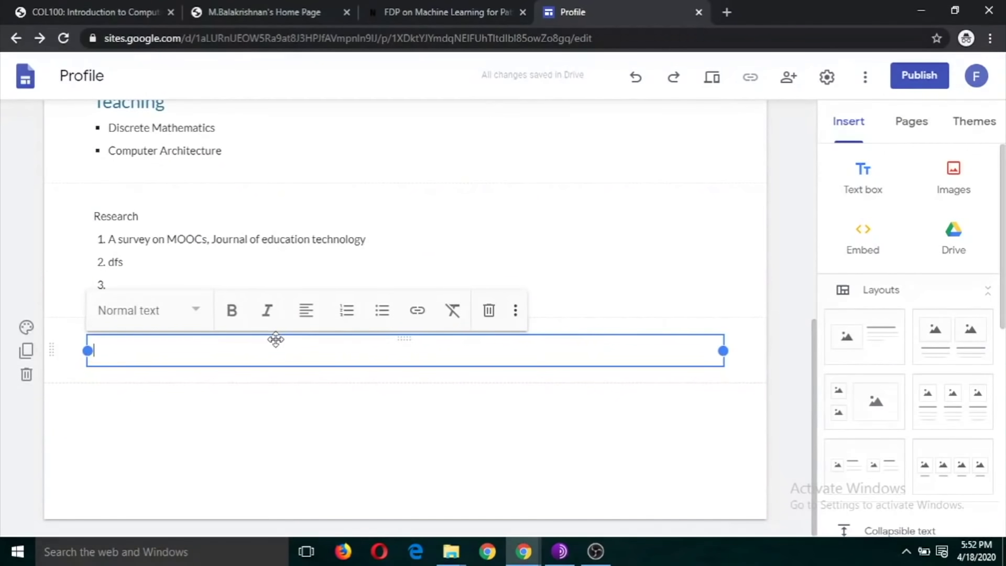
text(Educational Qua)
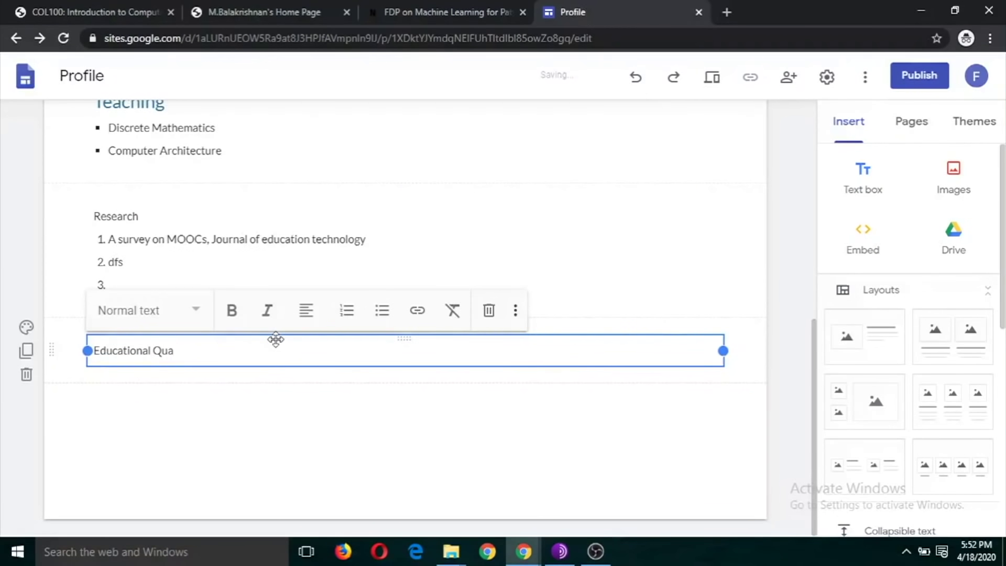
text(lification)
key(Return)
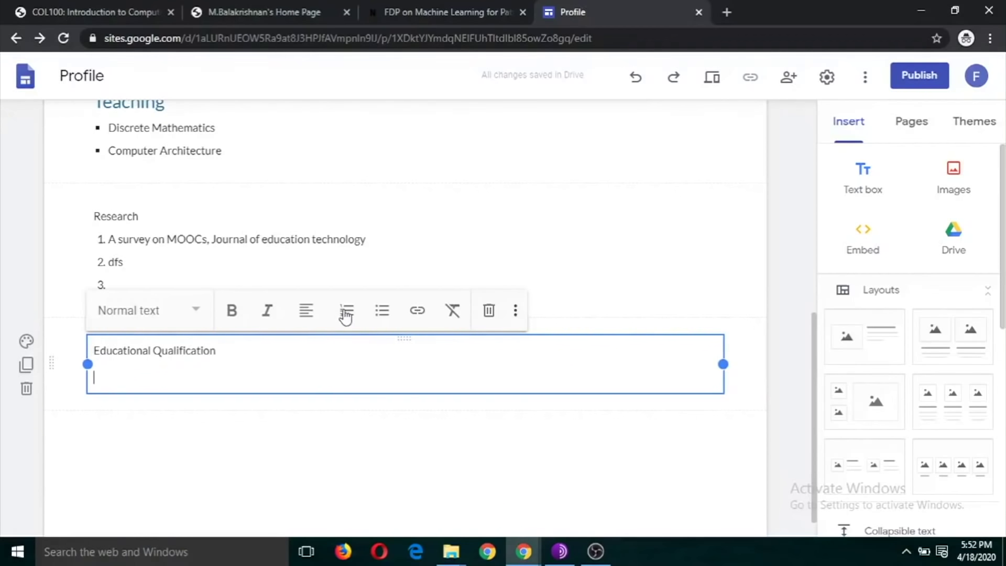
click(383, 311)
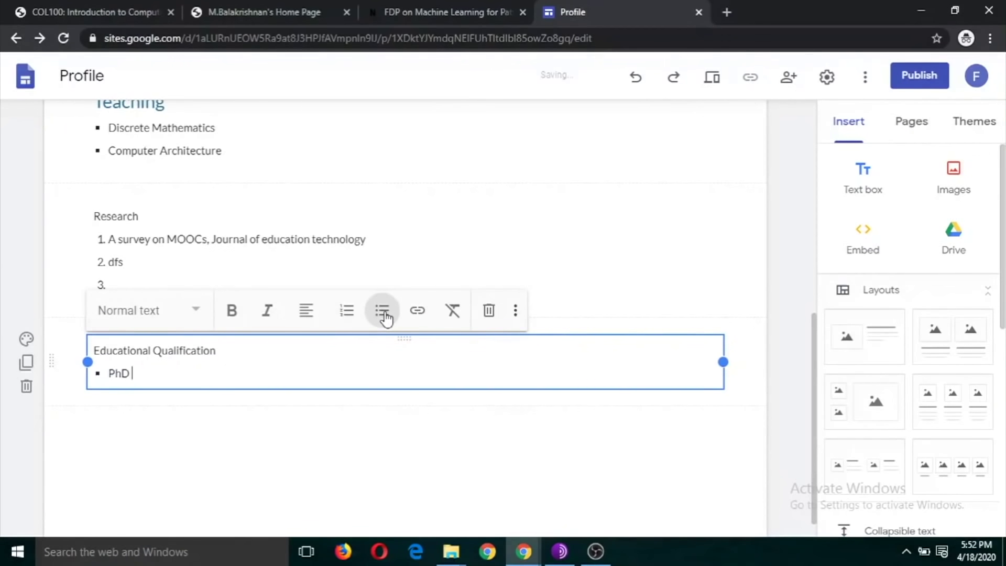
text(PhD from JNU)
key(Return)
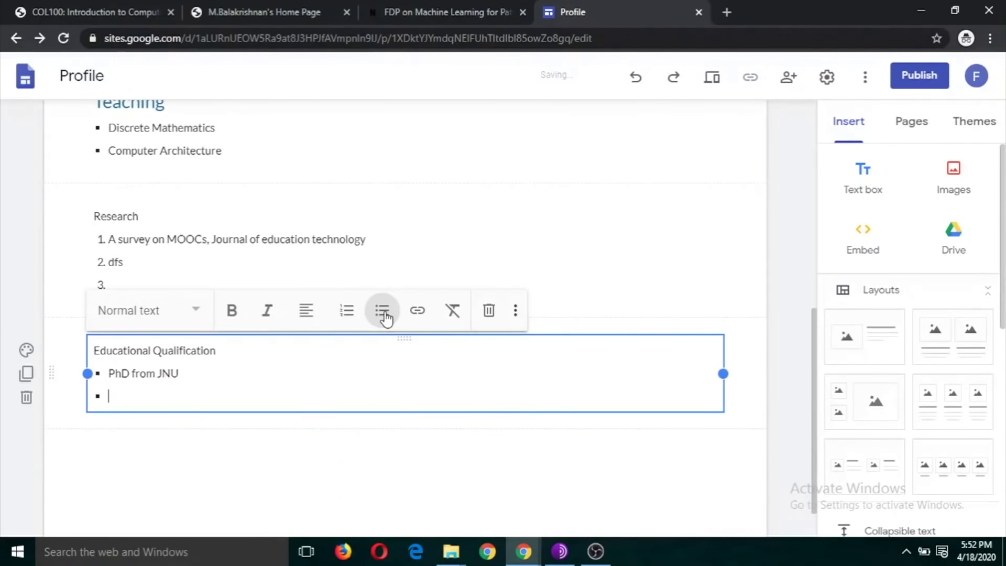
text(M.Tech)
drag(815, 332, 817, 137)
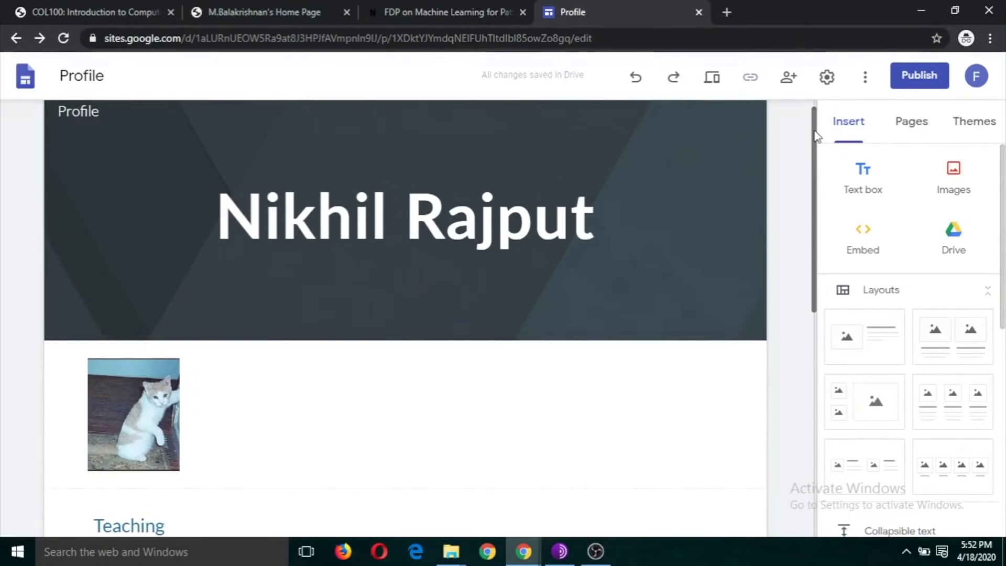
Drag the name title out of the header into the body beside the cat photo.
click(468, 202)
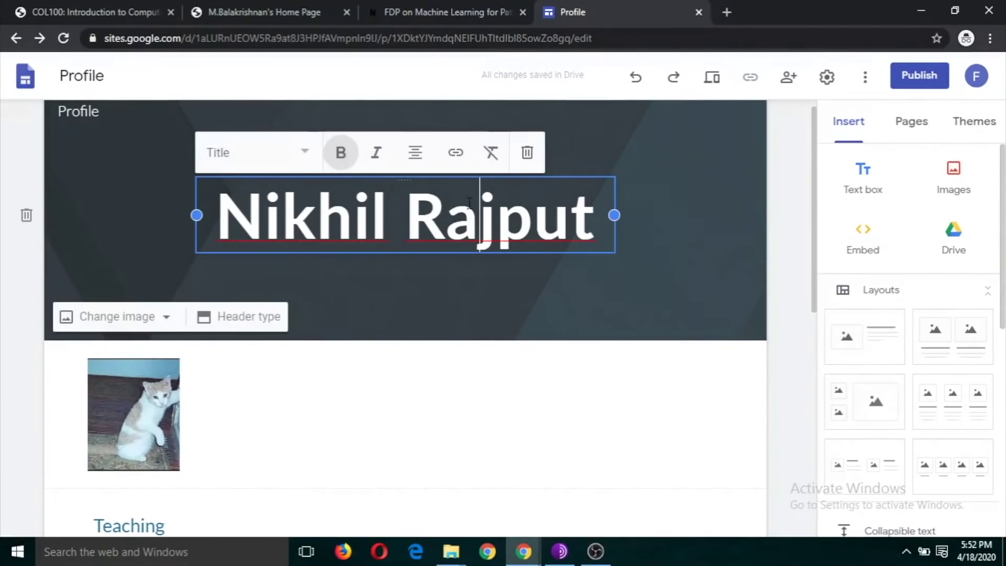
click(441, 175)
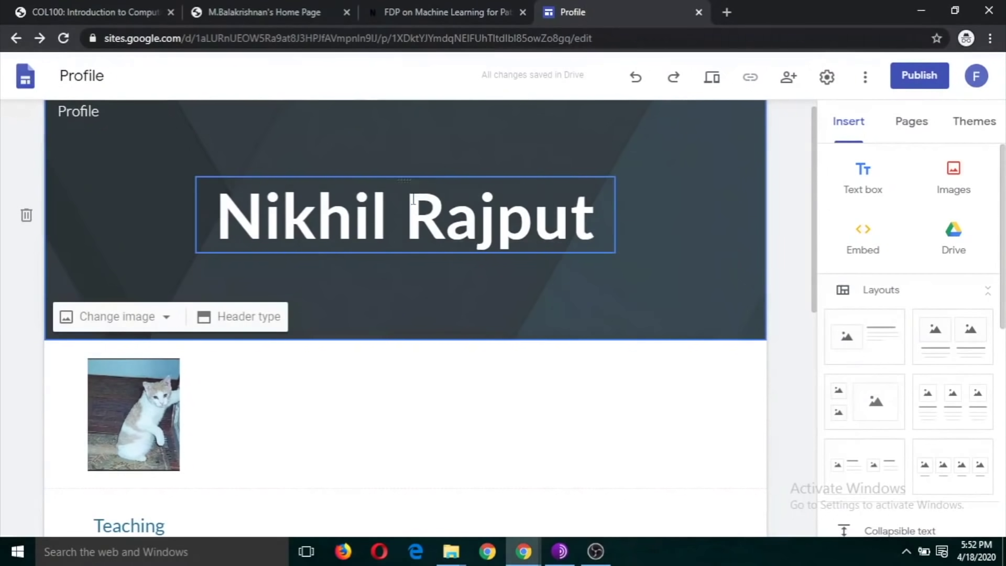
click(379, 178)
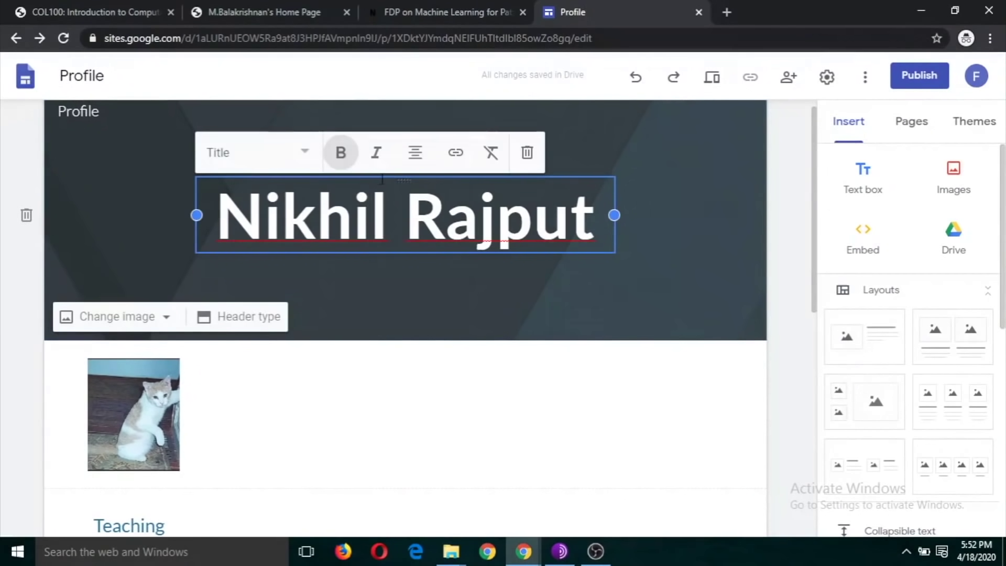
drag(403, 179, 283, 393)
click(416, 281)
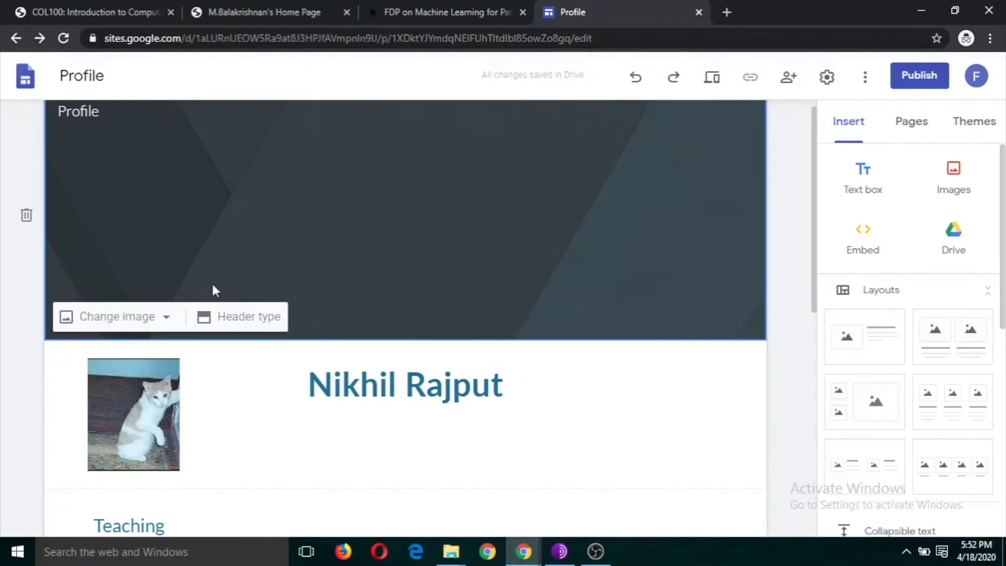
click(166, 318)
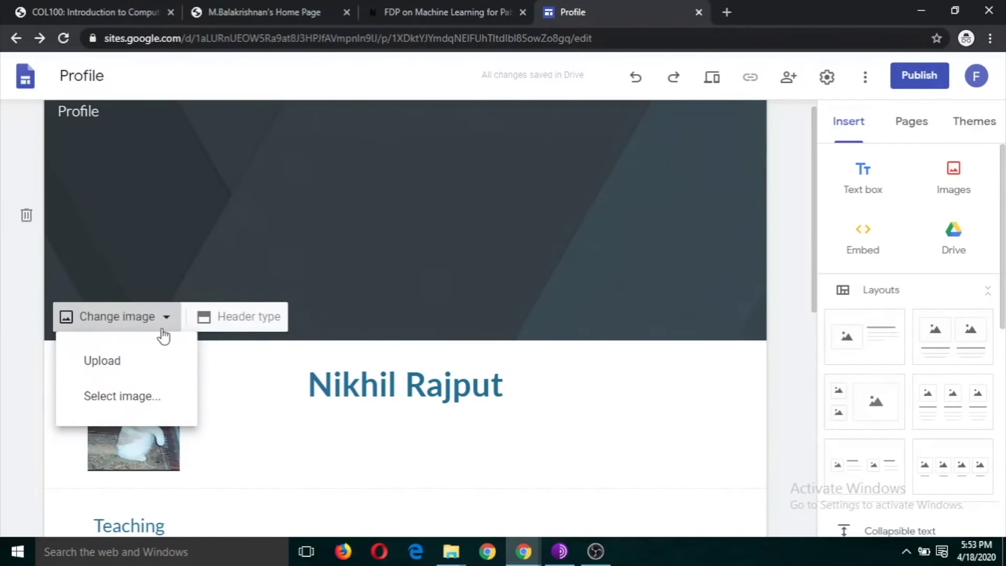
Switch the header type to Title only after previewing Large banner and Cover.
key(Escape)
click(257, 320)
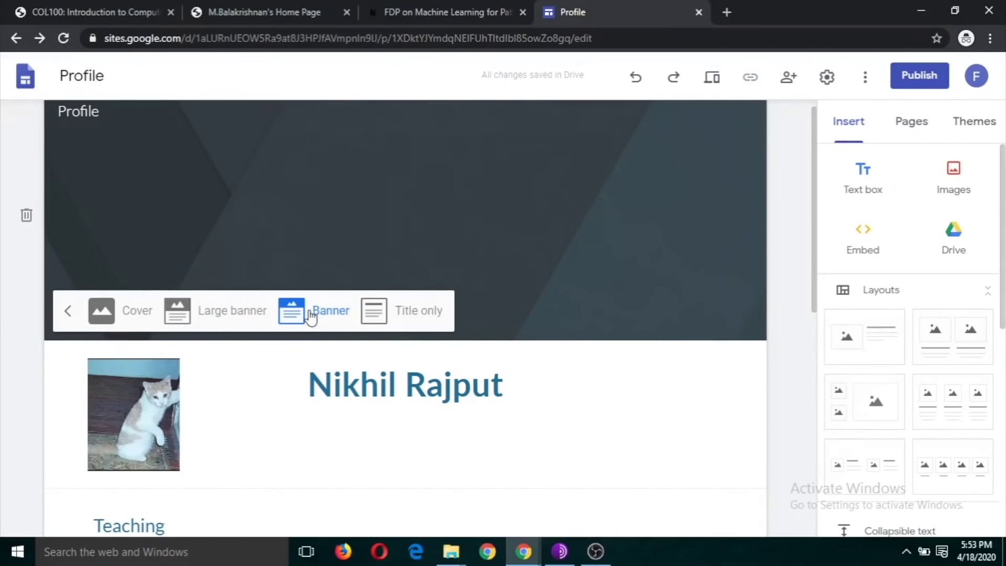
click(231, 312)
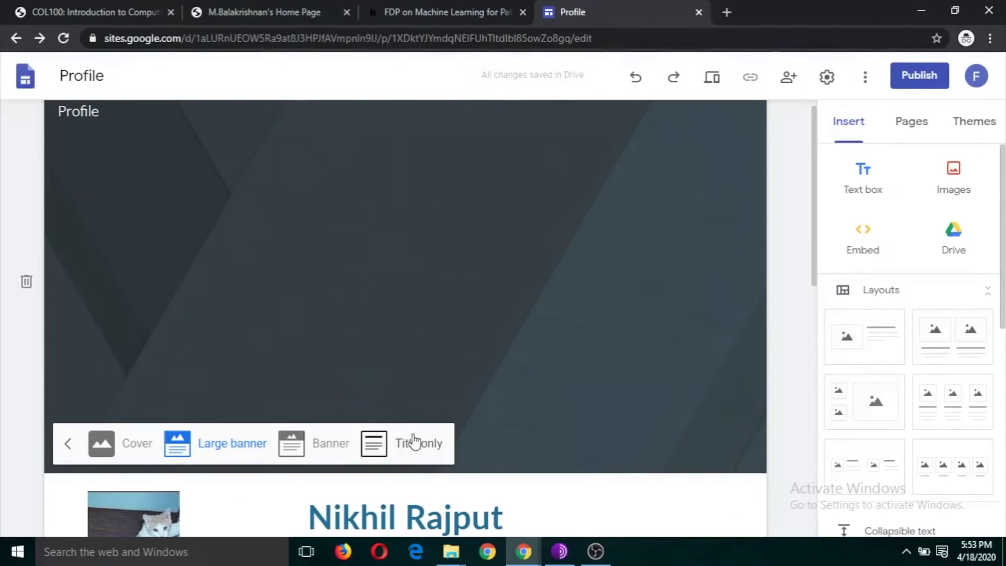
click(129, 445)
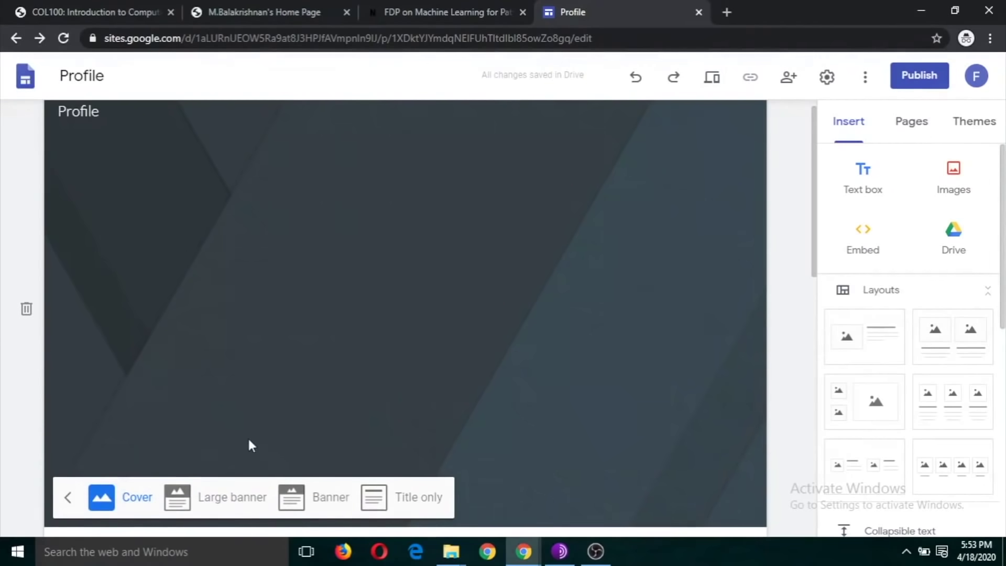
click(411, 497)
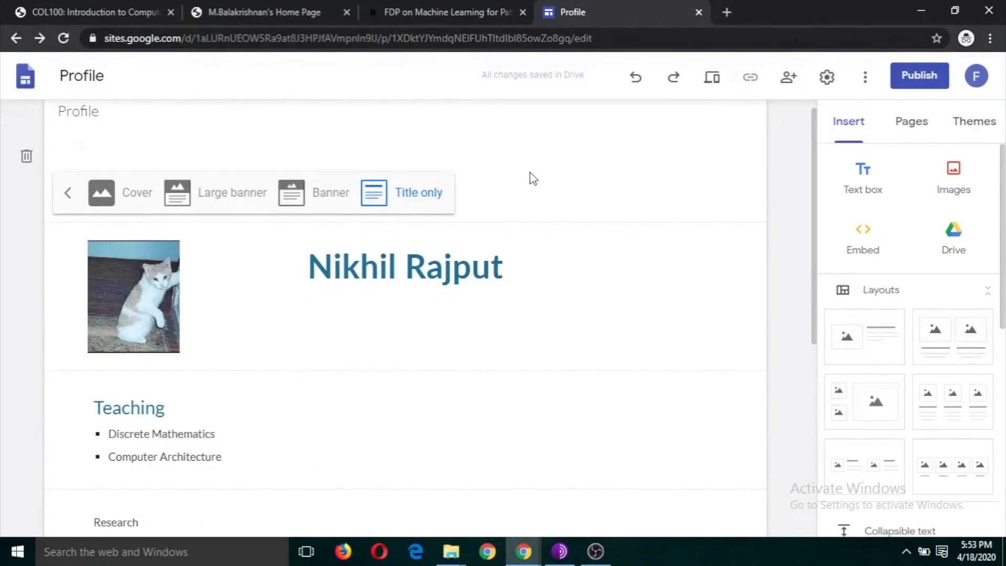
click(551, 170)
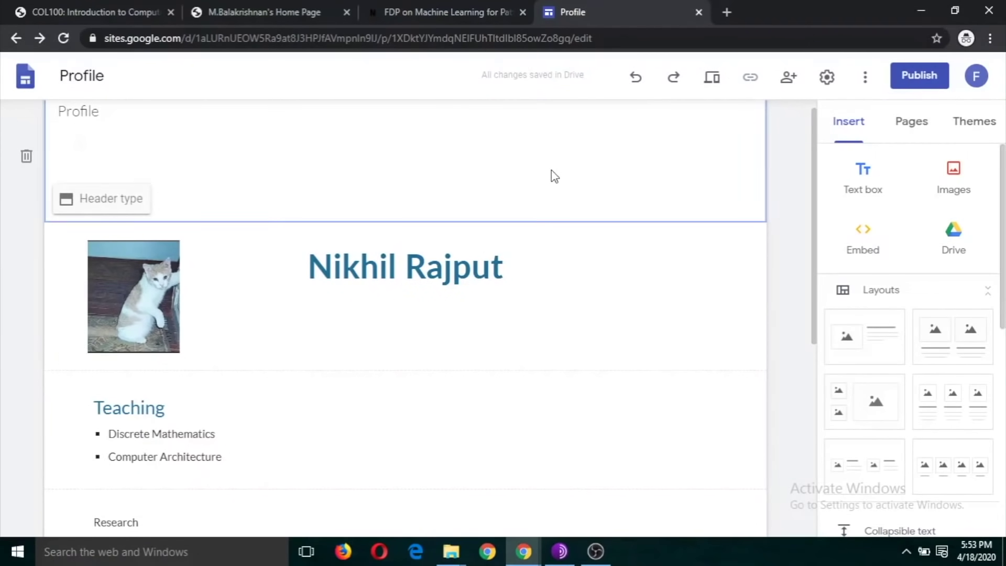